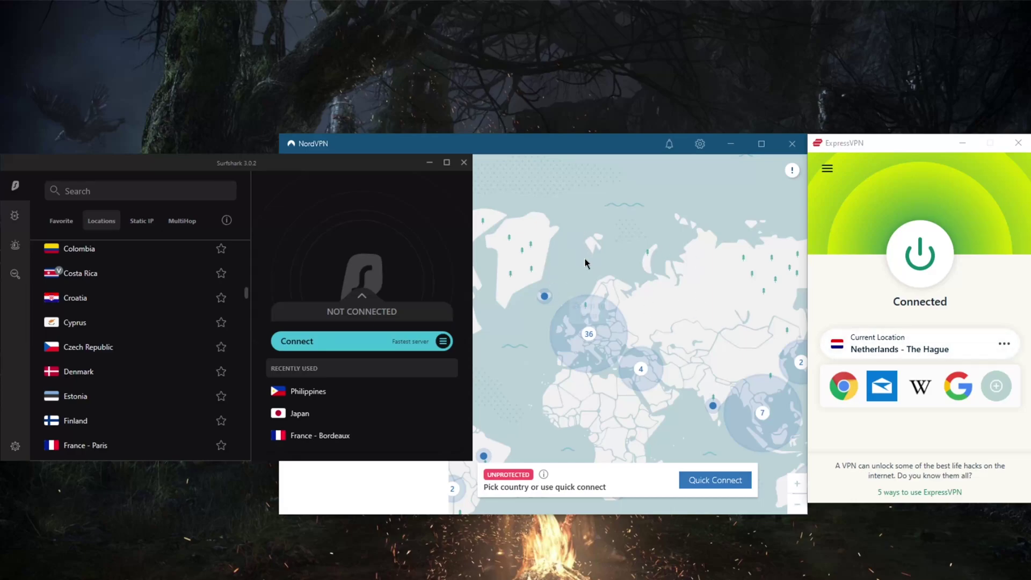
Step: Bring NordVPN's country search results to the front
left_click(492, 155)
type("rep")
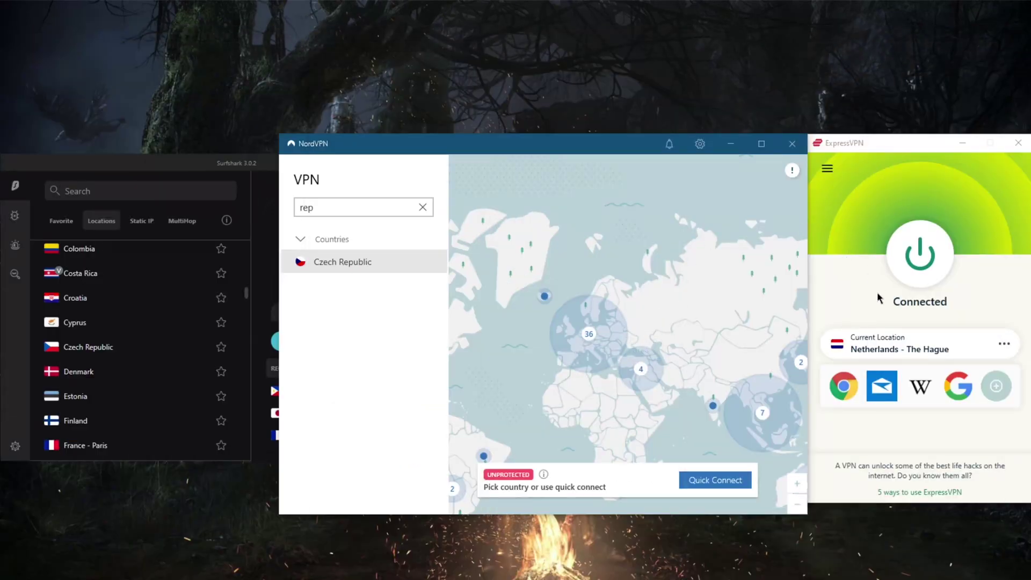
Step: Disconnect ExpressVPN from The Hague and connect it to Czech Republic instead
left_click(920, 257)
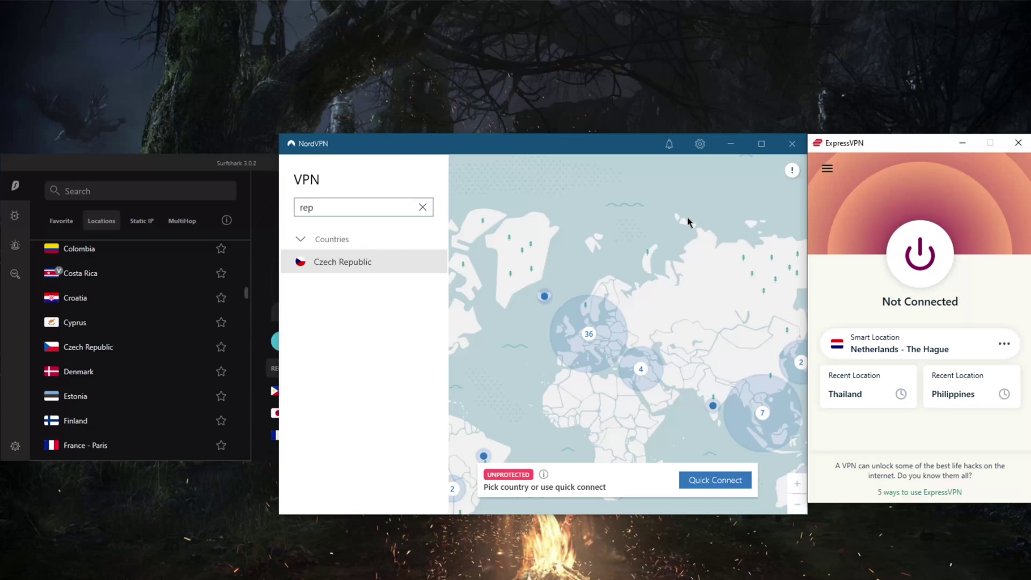
left_click(827, 169)
left_click(851, 189)
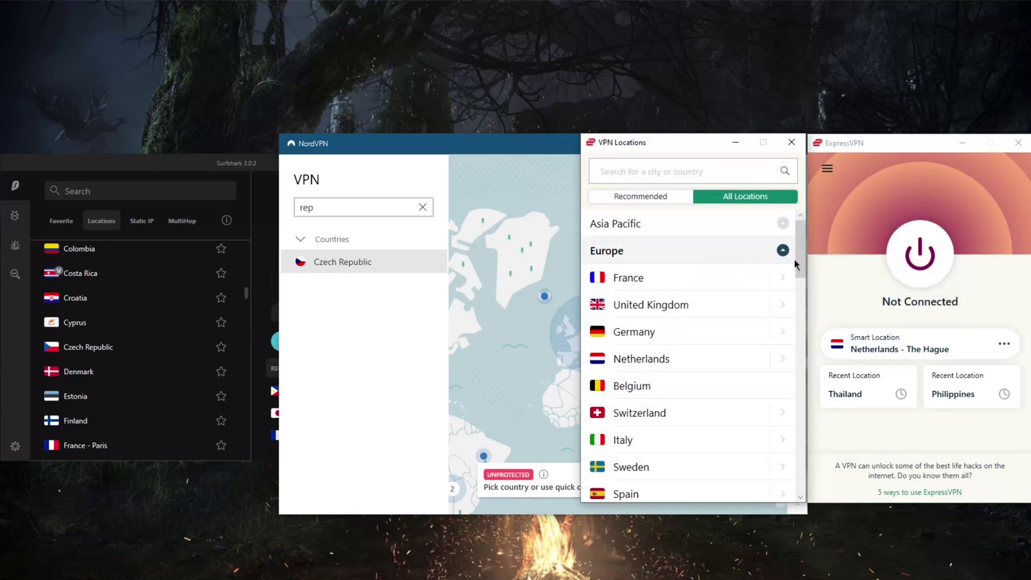
left_click_drag(803, 260, 804, 303)
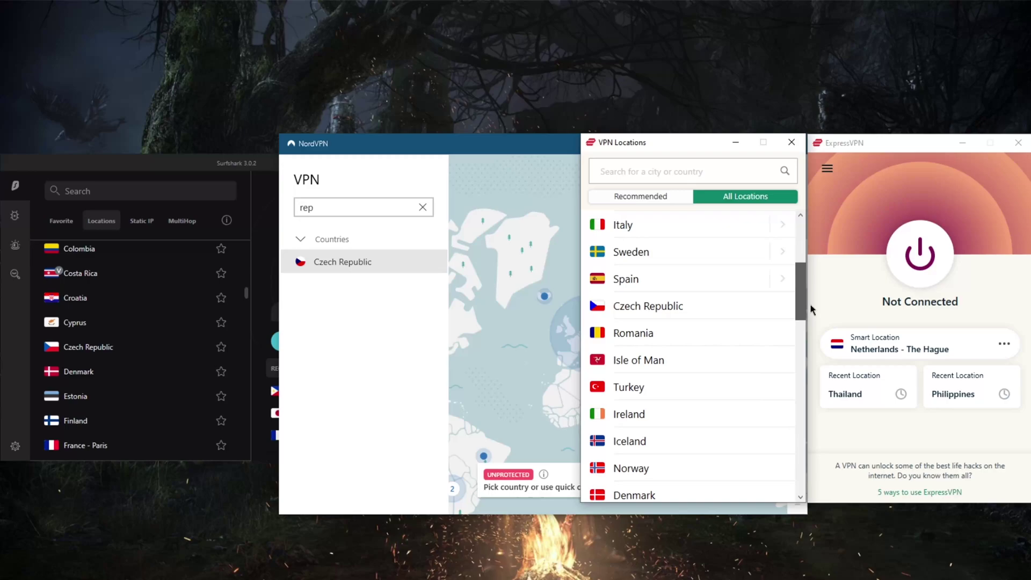
left_click(655, 307)
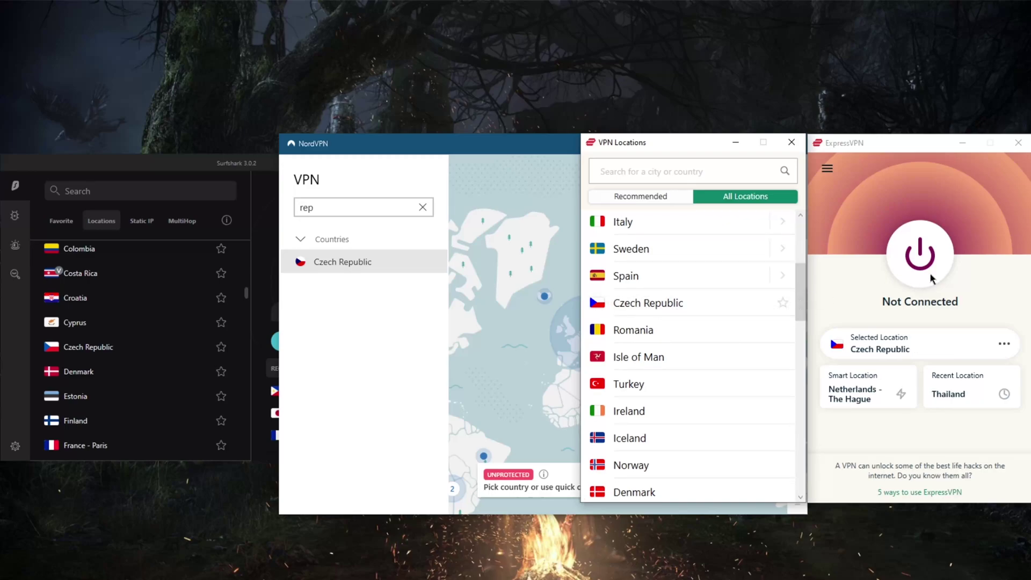
left_click(928, 259)
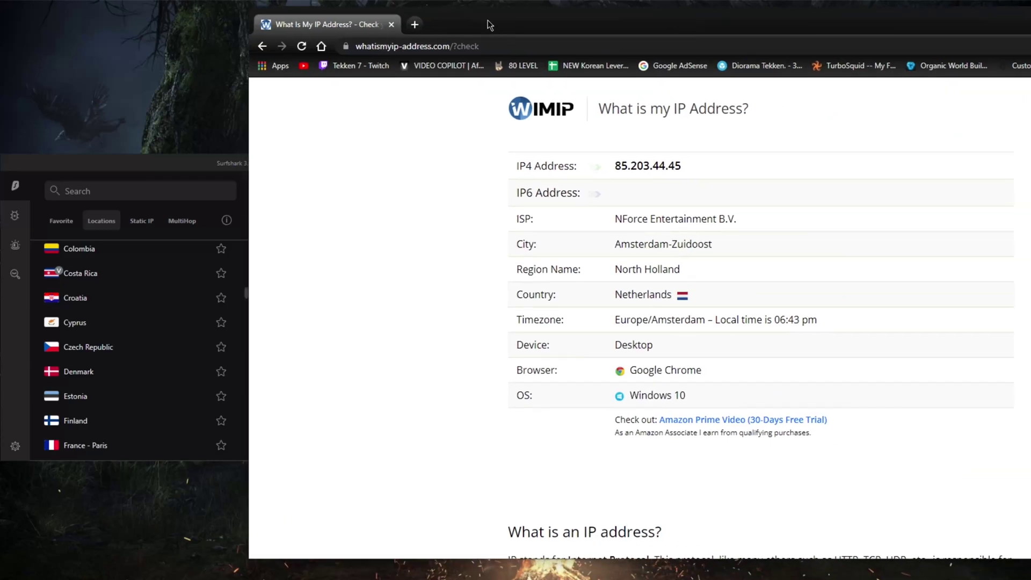
mouse_move(489, 24)
left_mouse_down()
mouse_move(214, 50)
mouse_move(243, 34)
mouse_move(220, 30)
left_mouse_up()
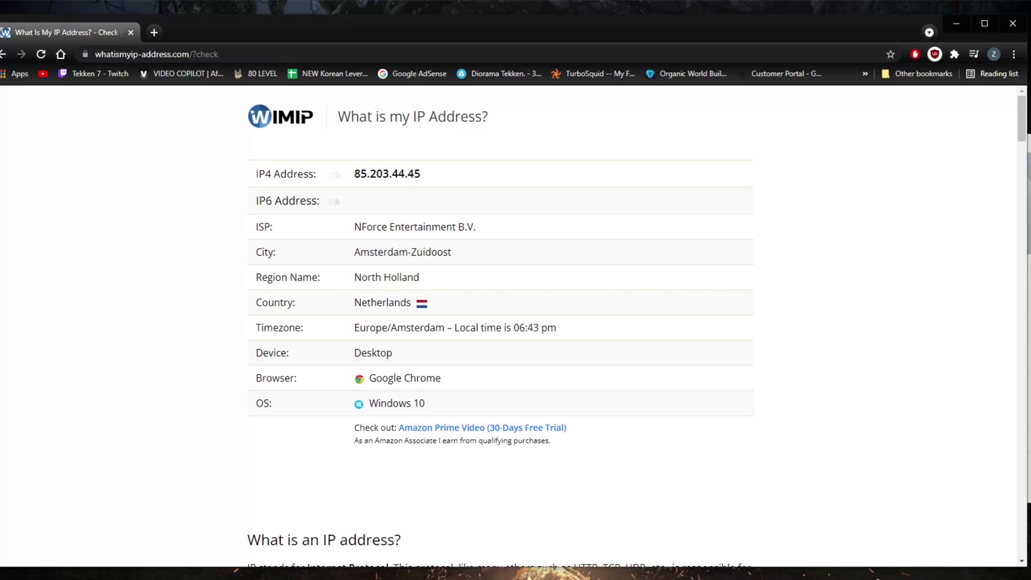
Step: Reload and resubmit the IP check page to confirm a Prague, Czechia address
key("alt+Tab")
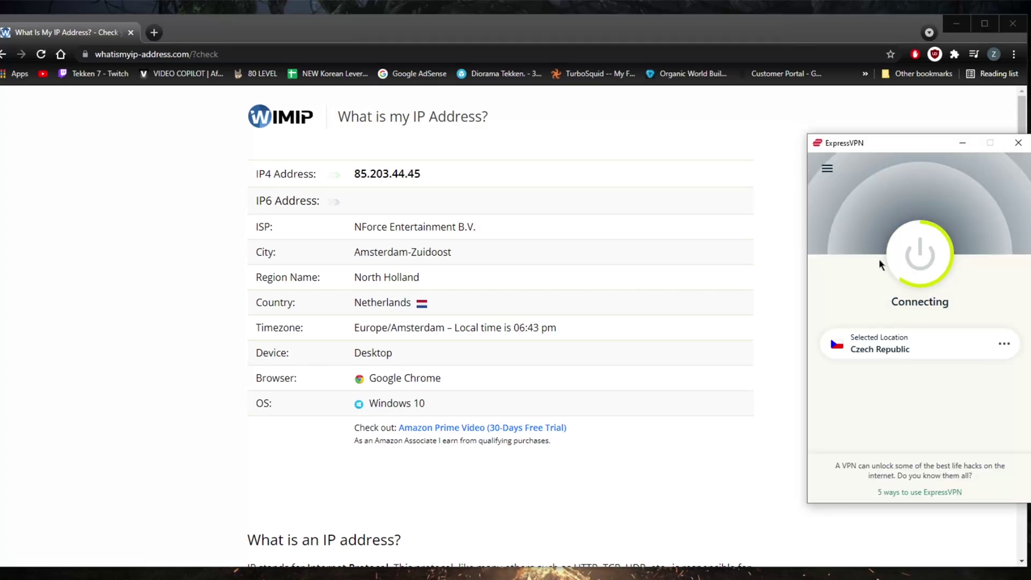
left_click(476, 176)
left_click(39, 54)
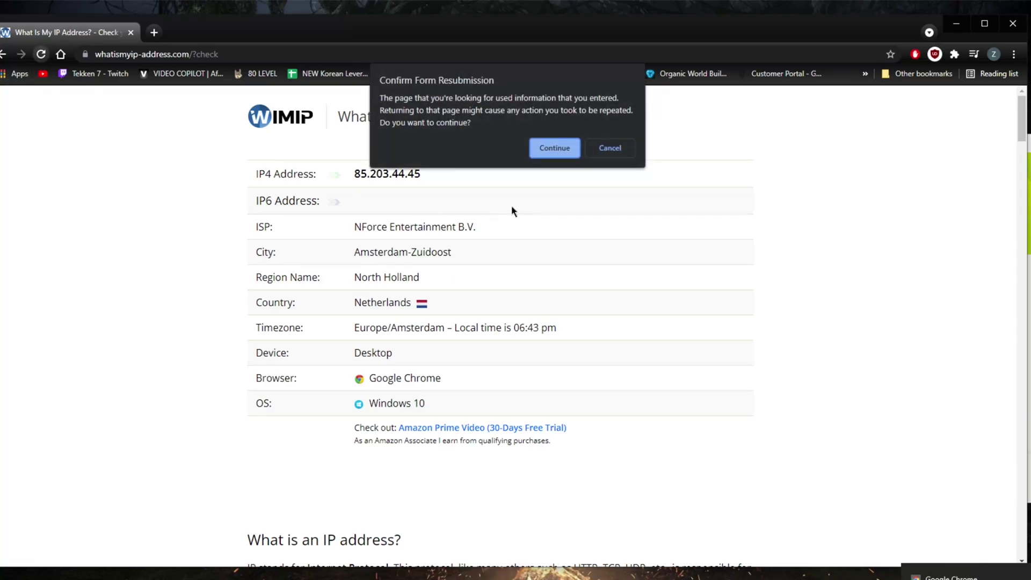
left_click(542, 146)
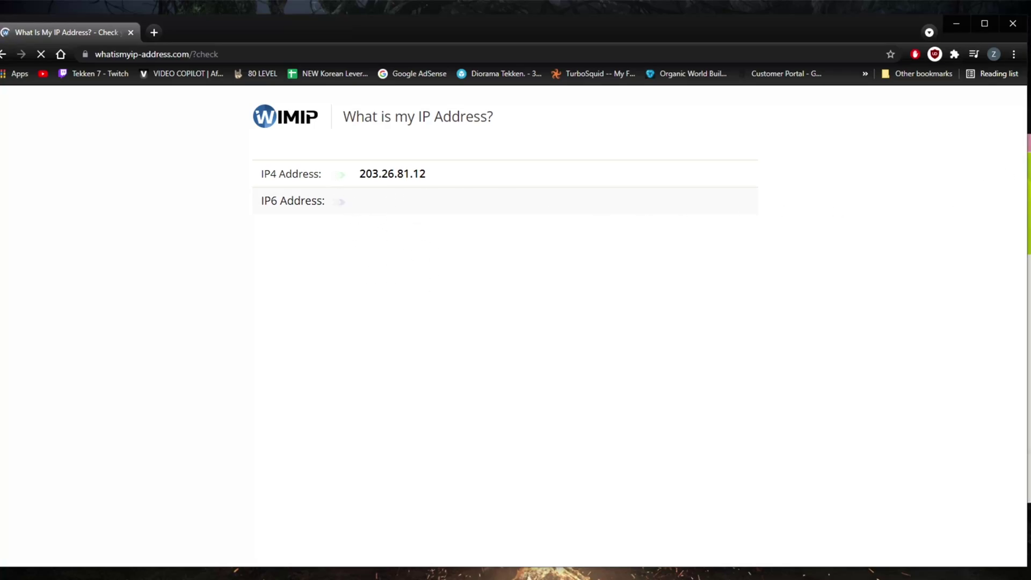
Step: Shrink and reposition the Chrome window beside the VPN apps
left_click(984, 23)
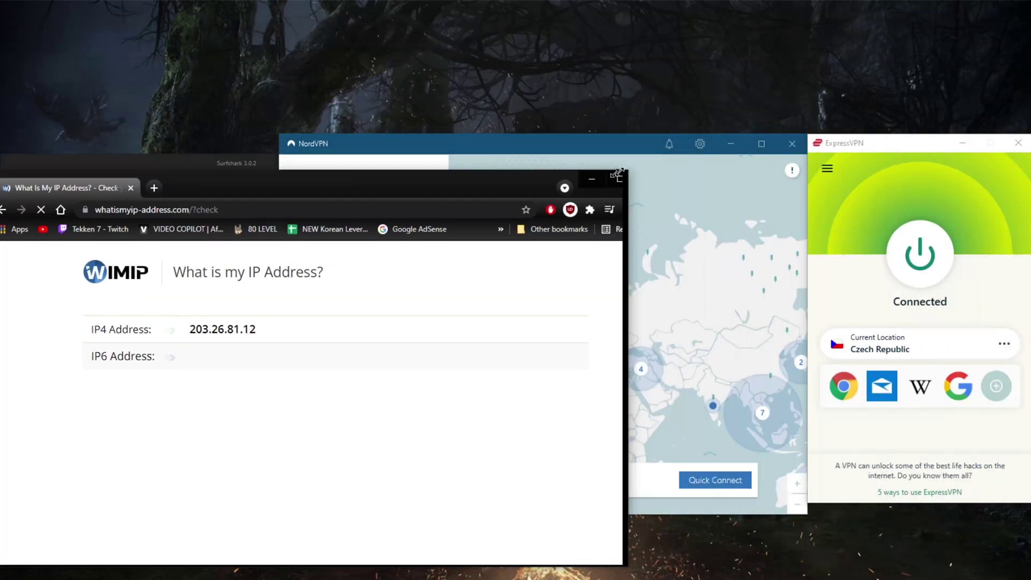
mouse_move(621, 156)
left_mouse_down()
mouse_move(560, 105)
mouse_move(438, 91)
left_mouse_up()
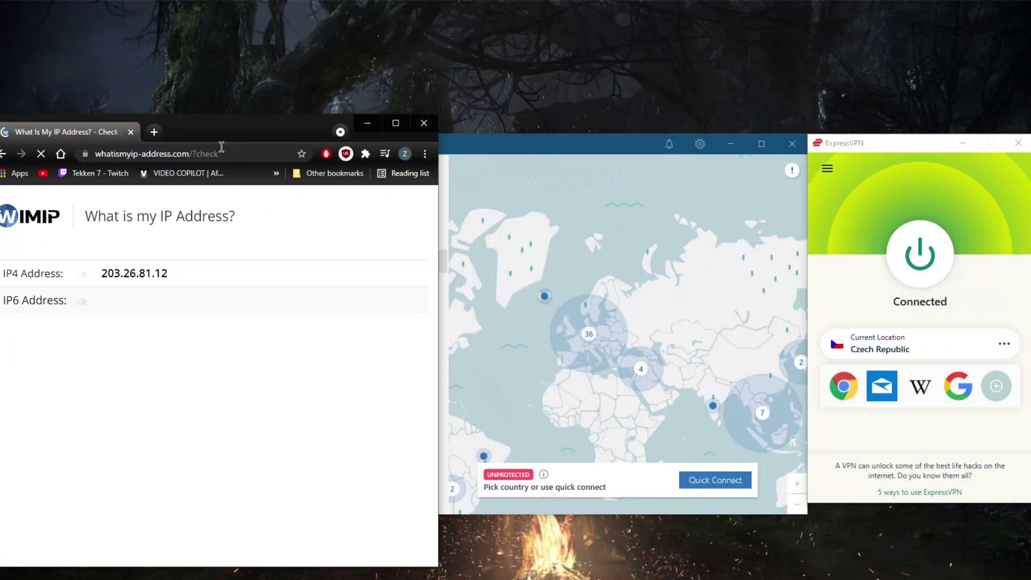
mouse_move(221, 114)
left_mouse_down()
mouse_move(589, 109)
mouse_move(556, 96)
left_mouse_up()
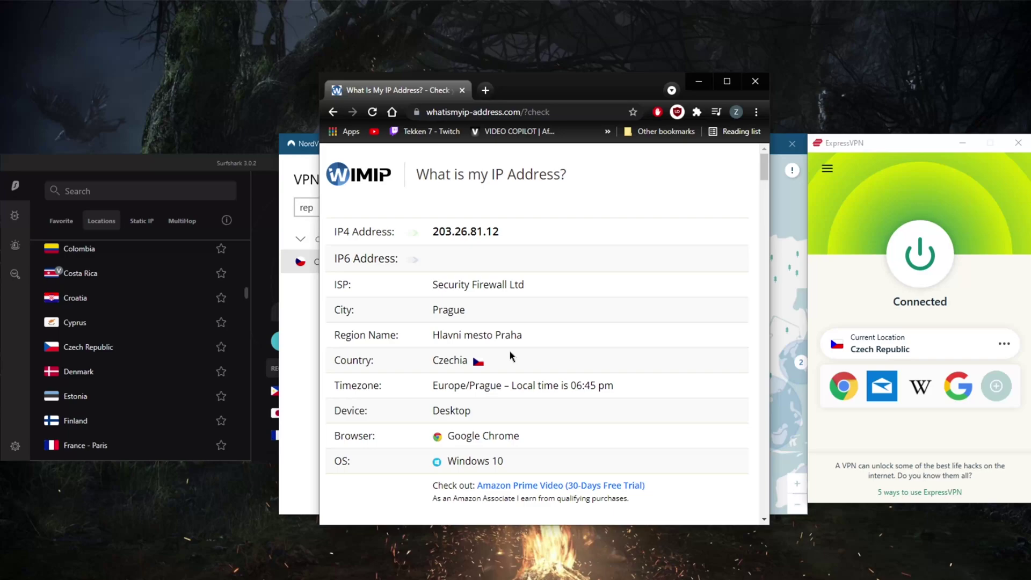
mouse_move(546, 97)
left_mouse_down()
mouse_move(549, 119)
mouse_move(324, 109)
mouse_move(852, 114)
mouse_move(678, 110)
left_mouse_up()
Step: Close Chrome, disconnect from Czech Republic, and show ExpressVPN's General options
left_click(882, 99)
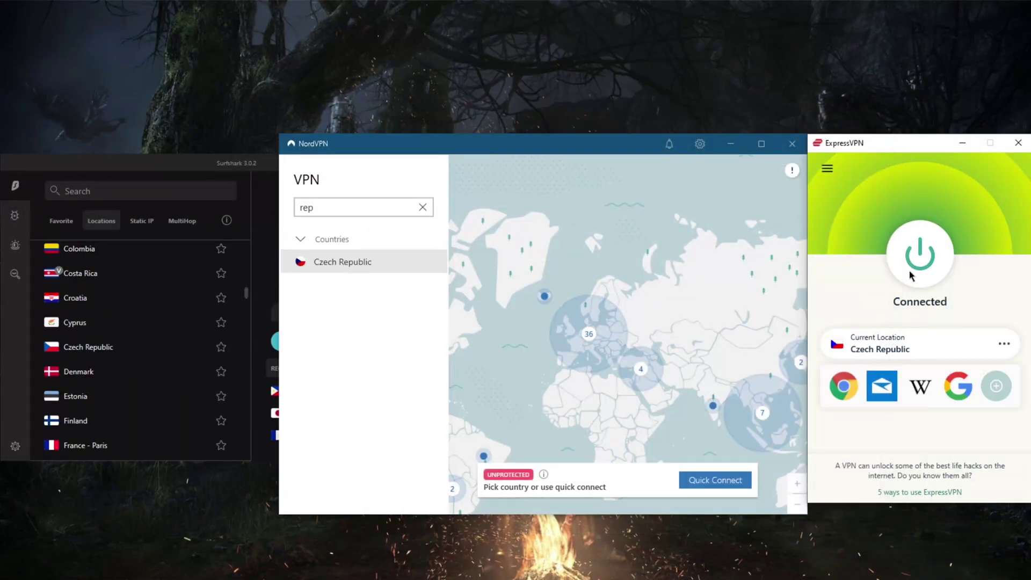
left_click(910, 274)
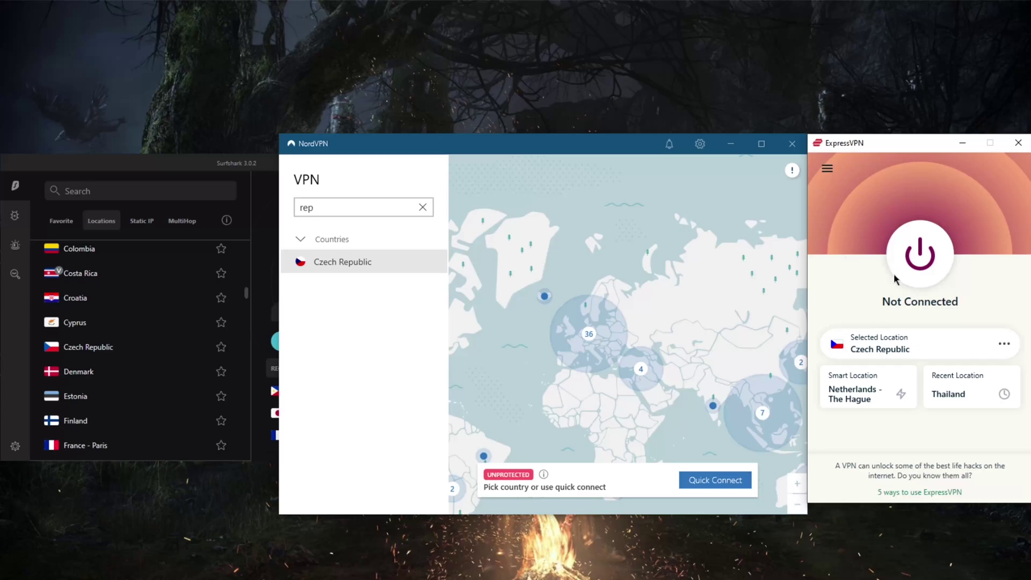
left_click(825, 169)
left_click(854, 231)
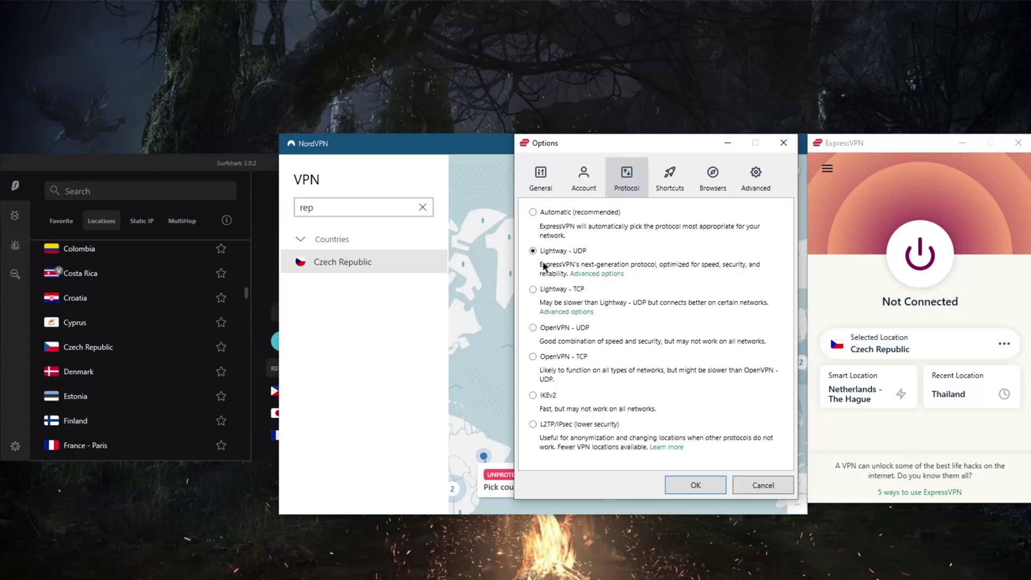
left_click(868, 228)
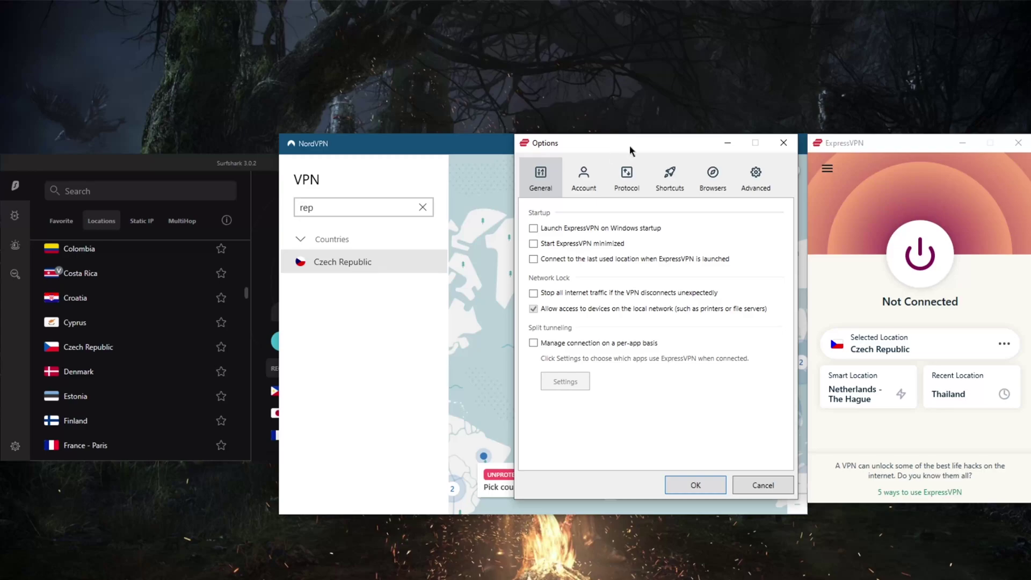
Step: Enable per-app split tunnelling and review the only-selected-apps list, including qBittorrent
left_click_drag(629, 145, 637, 145)
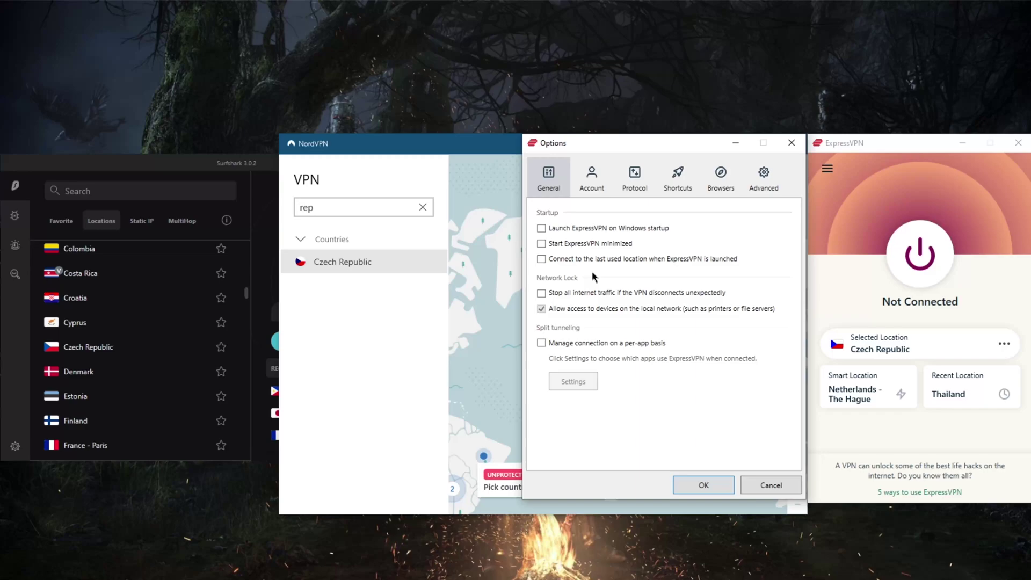
left_click(541, 343)
left_click(574, 382)
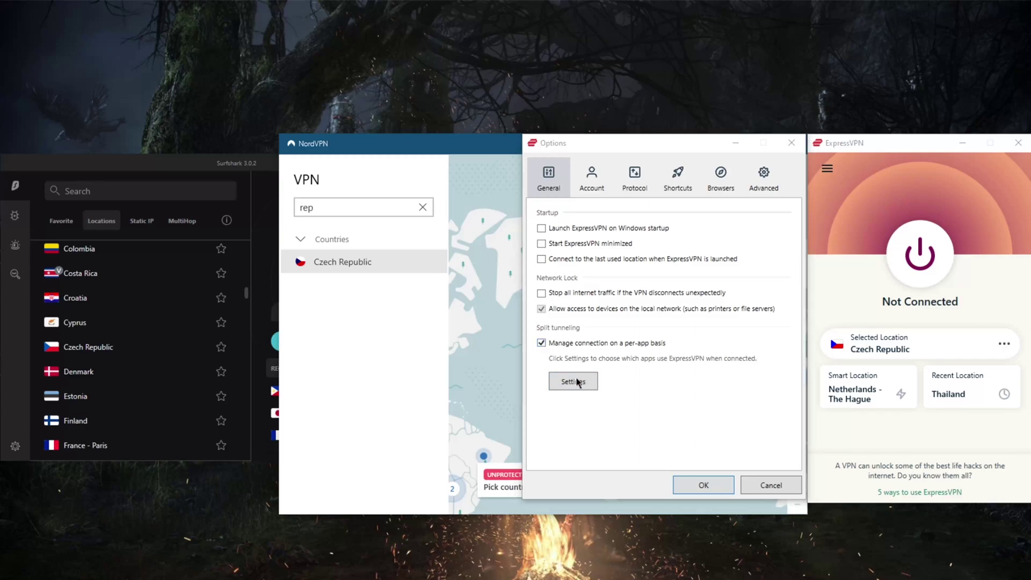
left_click(458, 335)
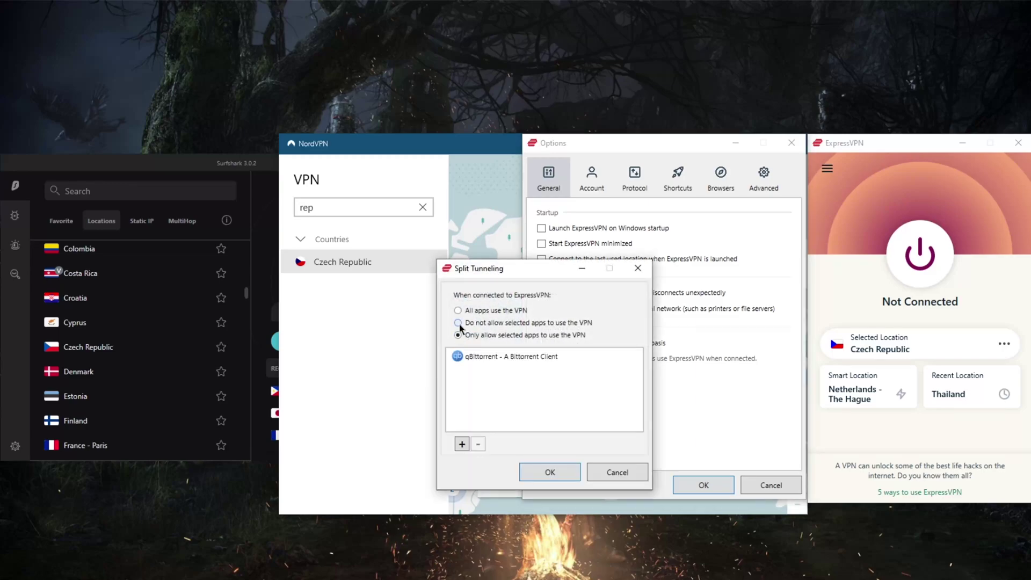
left_click(498, 357)
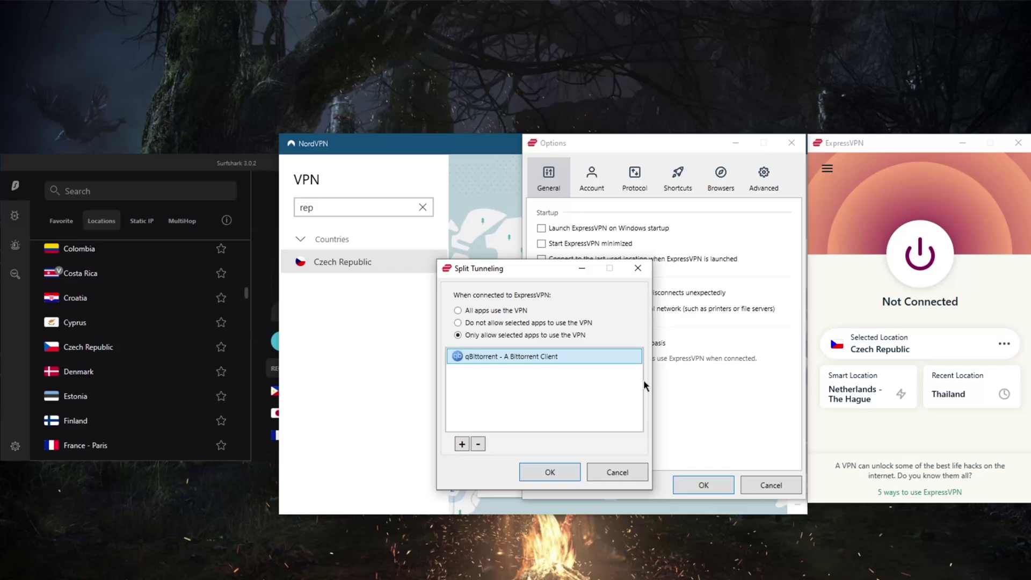
left_click(562, 472)
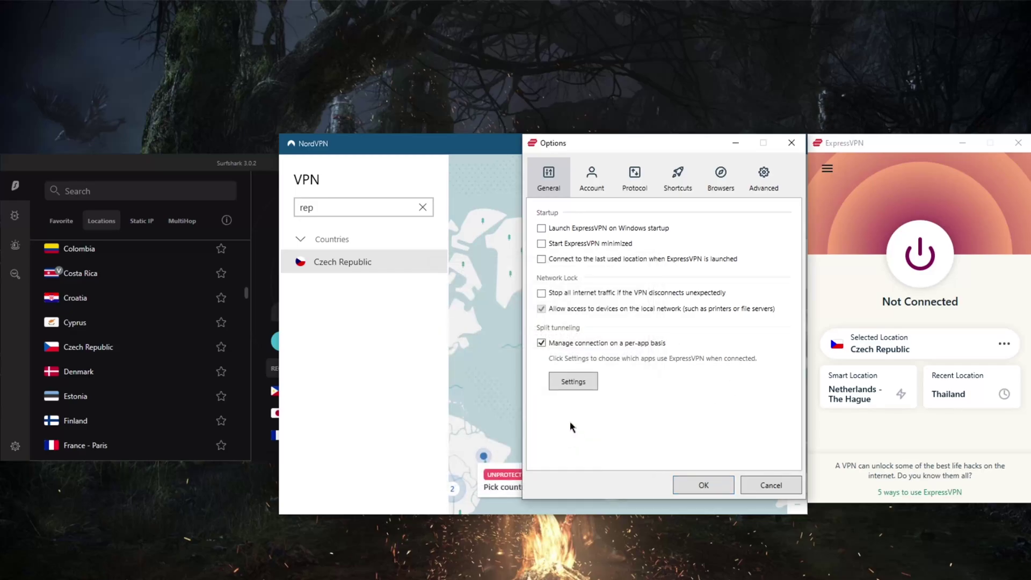
Step: Turn per-app management back off, check the Lightway – UDP protocol, and save the options
left_click(542, 345)
left_click(634, 191)
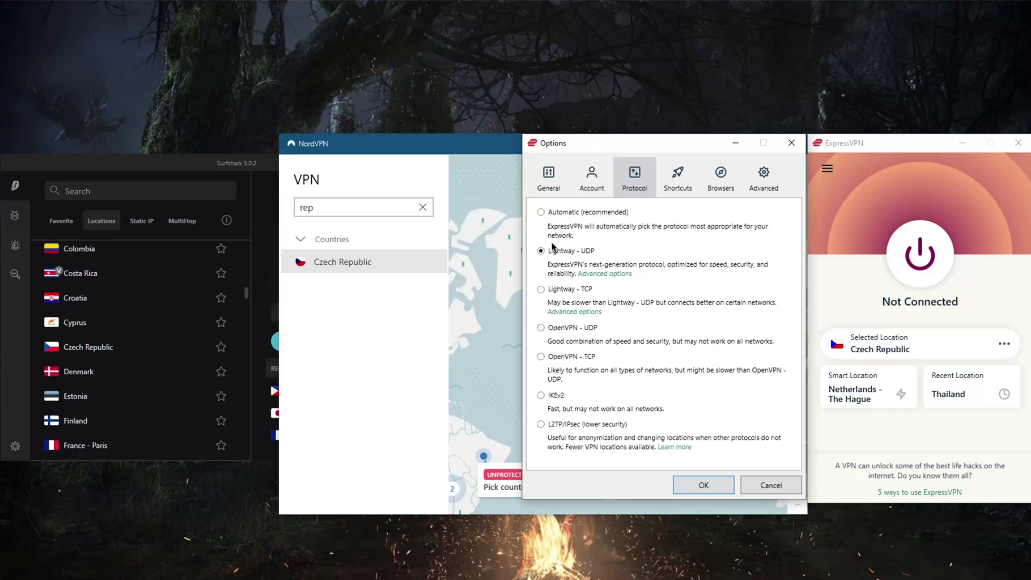
left_click(714, 488)
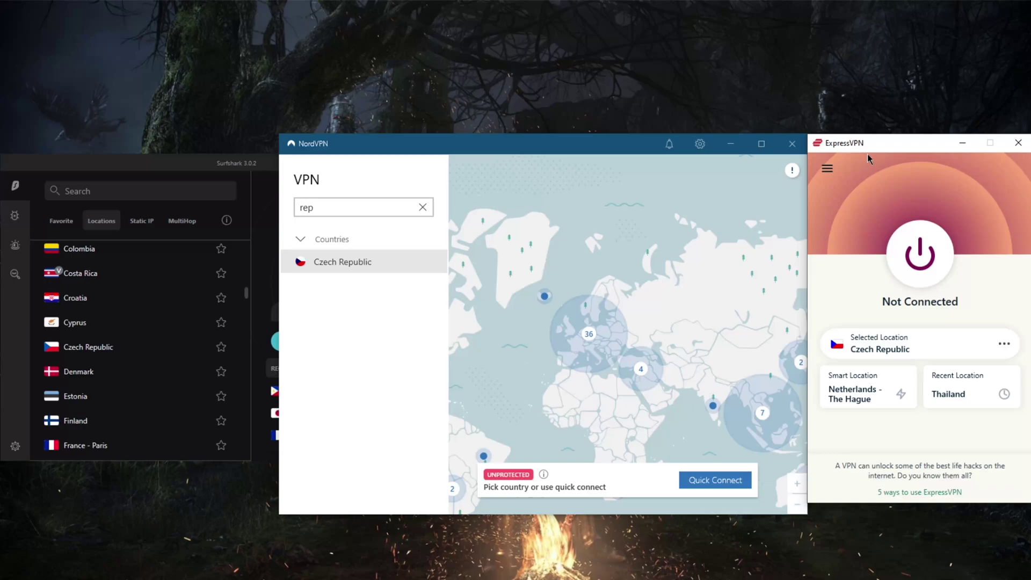
Step: Clear NordVPN's country search and go to its Auto-connect settings
left_click(422, 208)
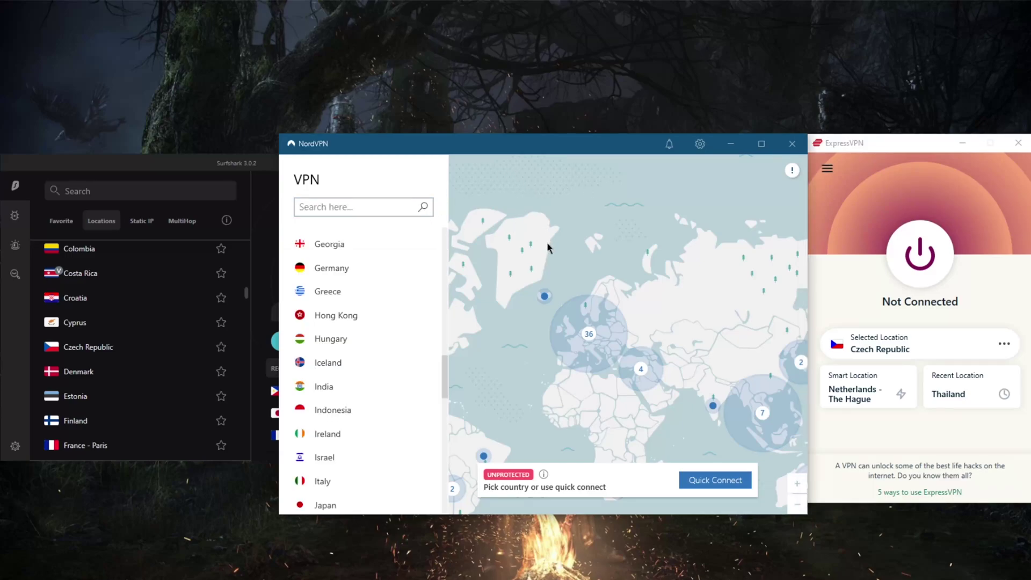
left_click_drag(444, 388, 448, 271)
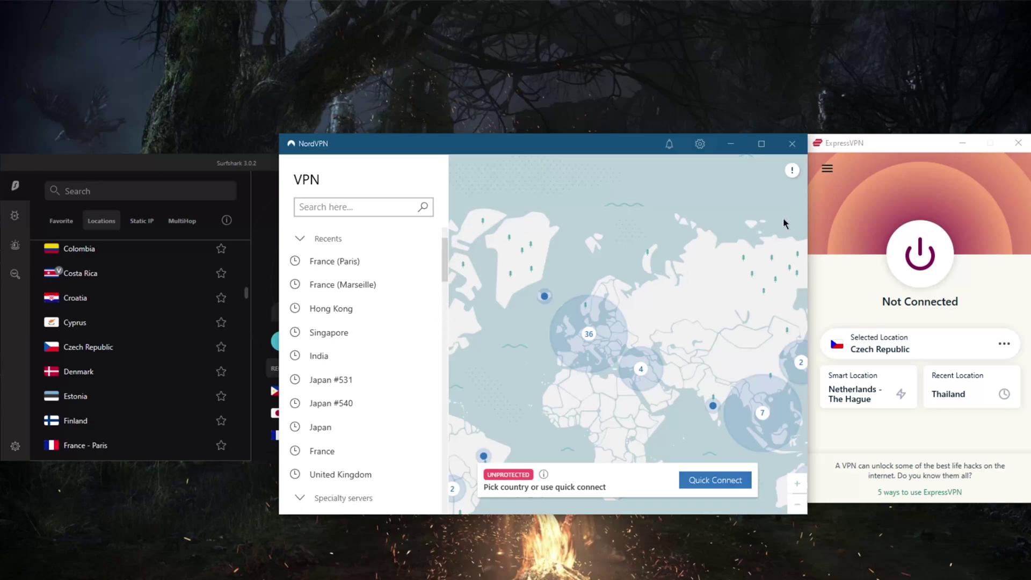
left_click(836, 148)
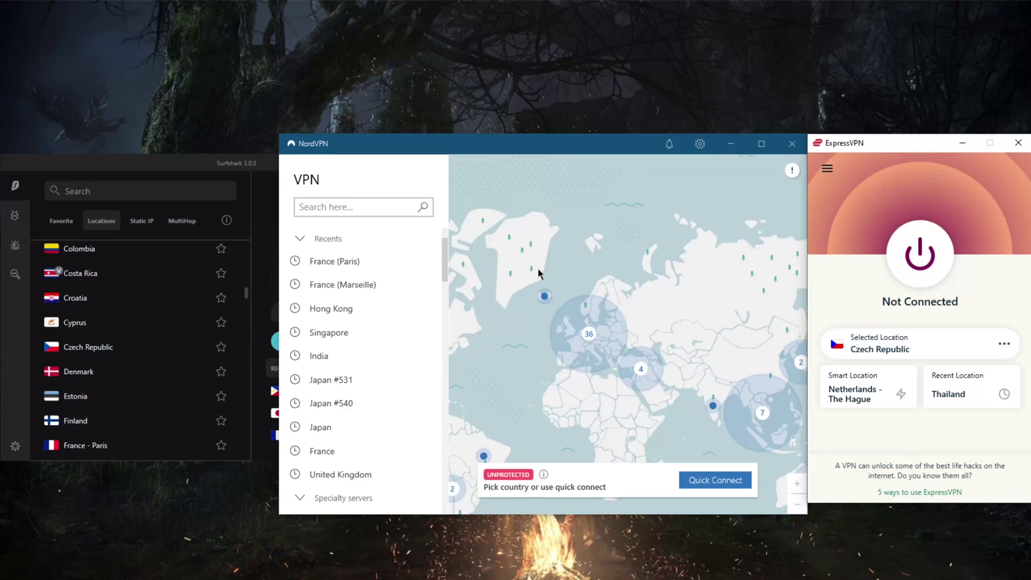
scroll(430, 299, "down", 3)
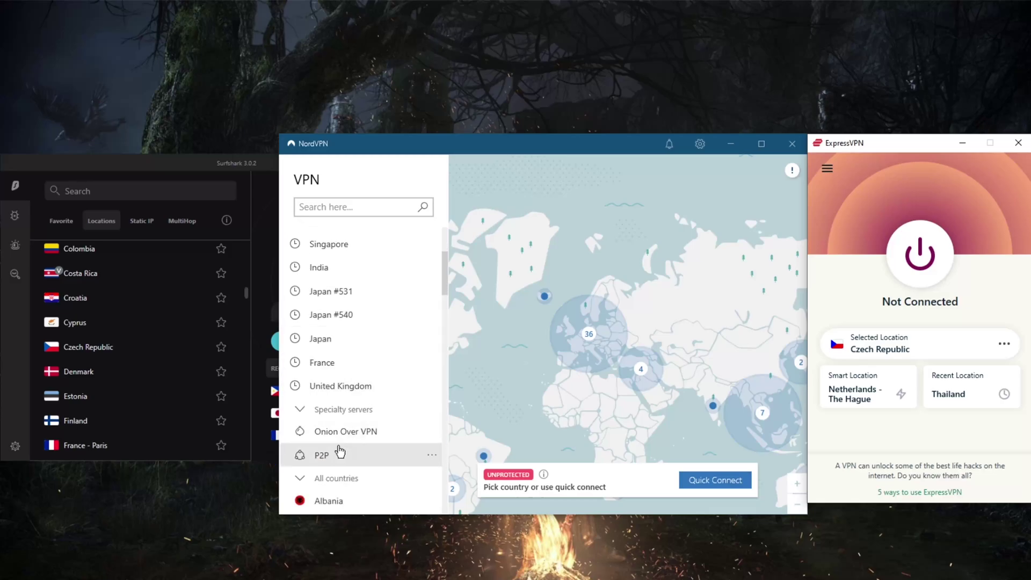
left_click(699, 144)
left_click(321, 173)
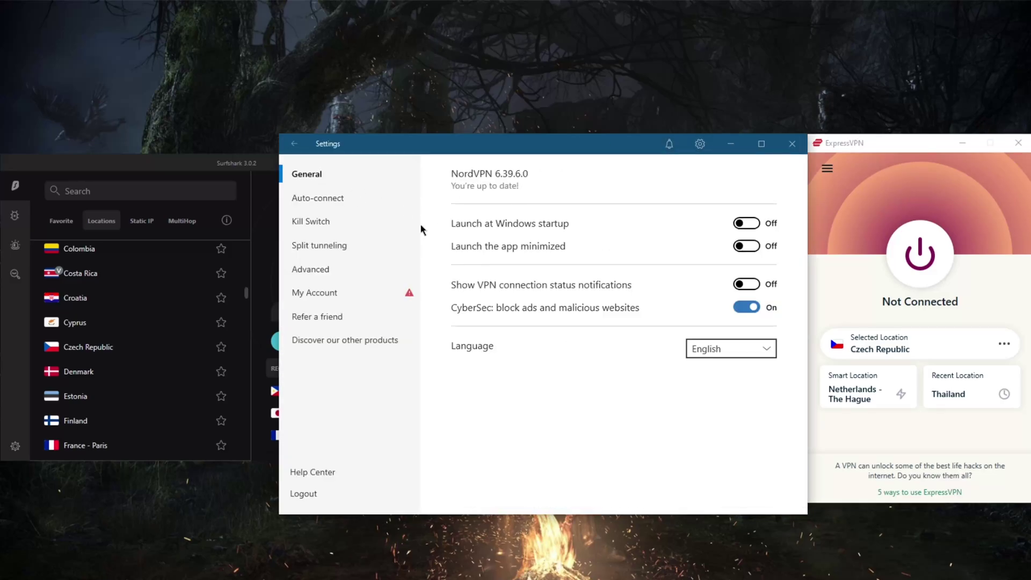
left_click(333, 198)
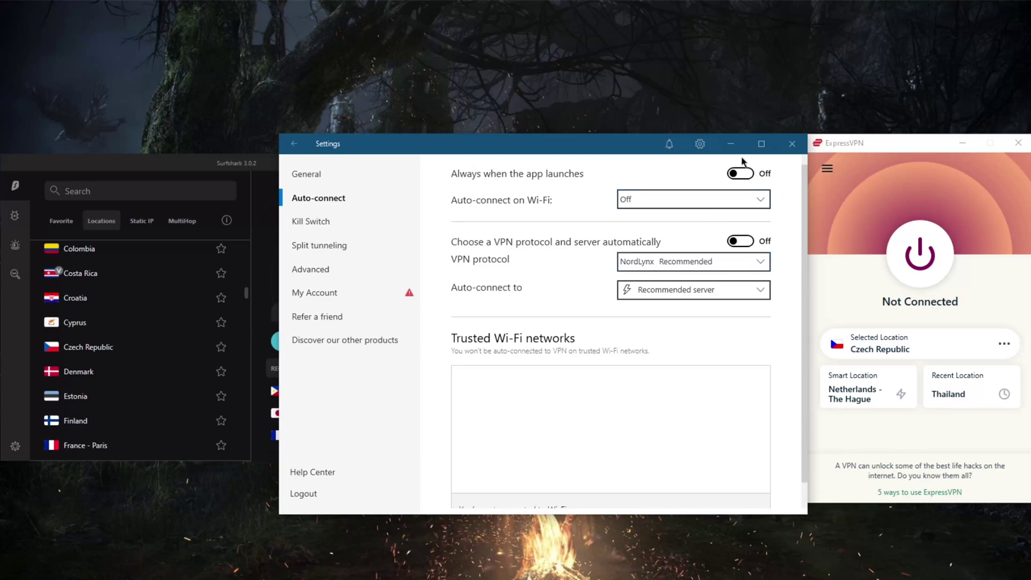
Step: Set NordVPN's auto-connect protocol to OpenVPN (UDP) and return to the map
left_click(846, 150)
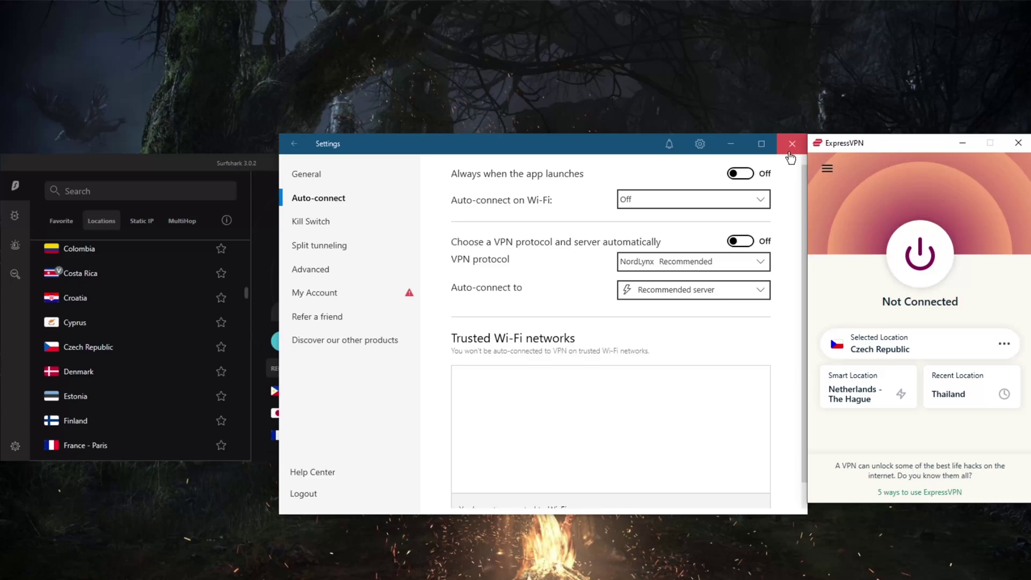
left_click(718, 263)
left_click(668, 285)
left_click(293, 144)
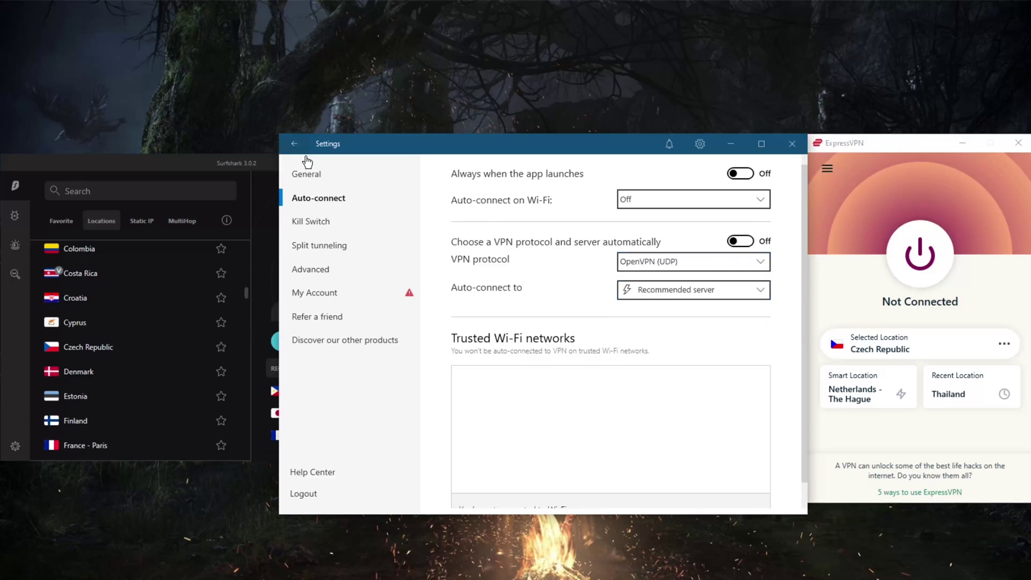
scroll(322, 442, "down", 2)
scroll(322, 442, "down", 1)
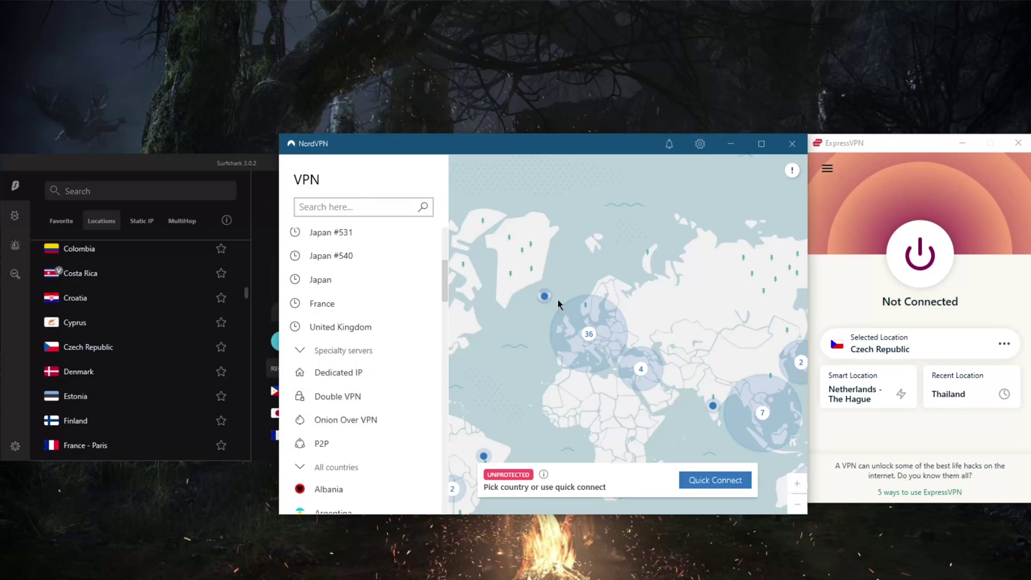
left_click(700, 144)
Step: Step through NordVPN's Kill Switch, Split tunneling and Advanced pages, then return to the map
left_click(305, 224)
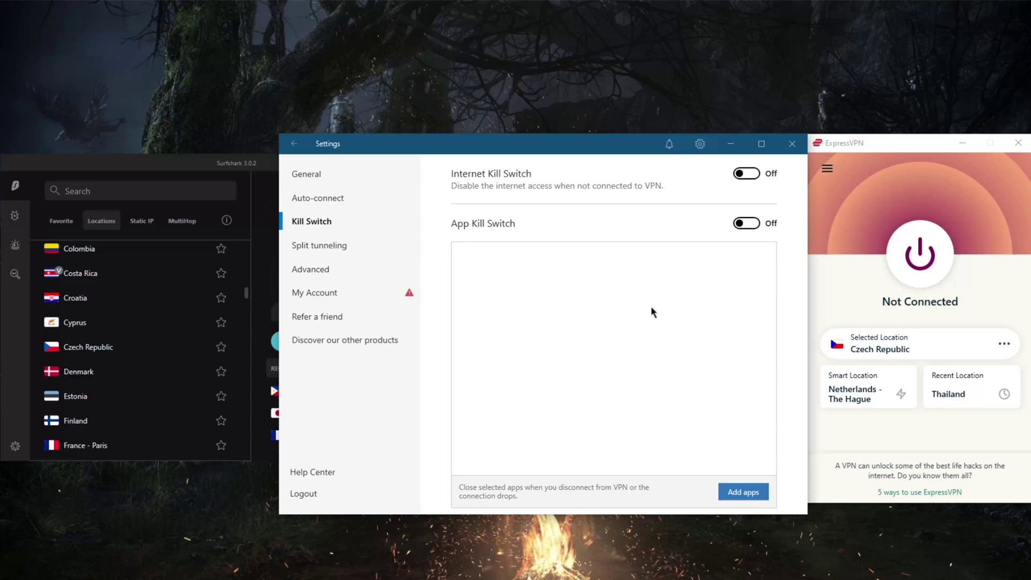
left_click(320, 248)
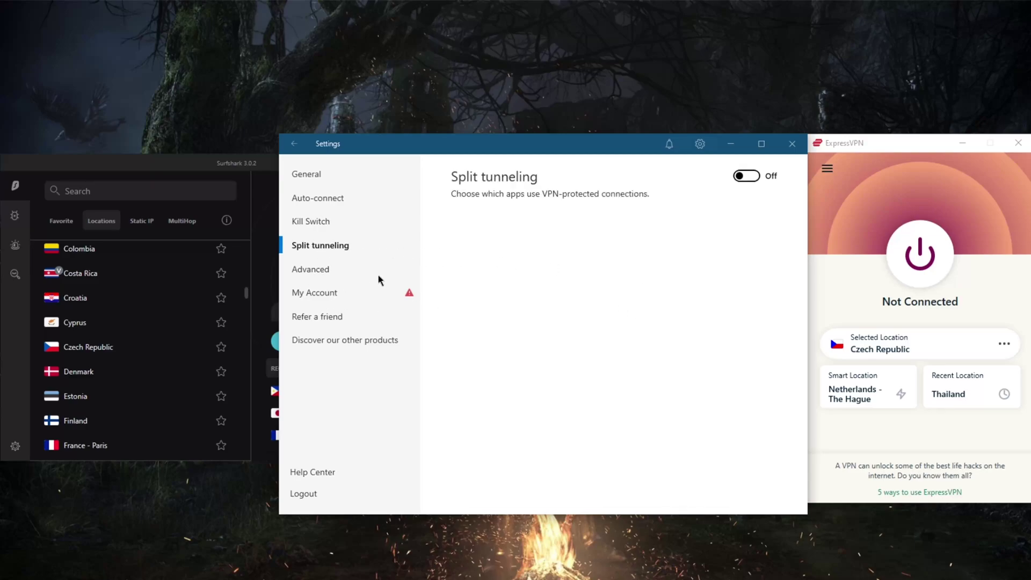
left_click(318, 269)
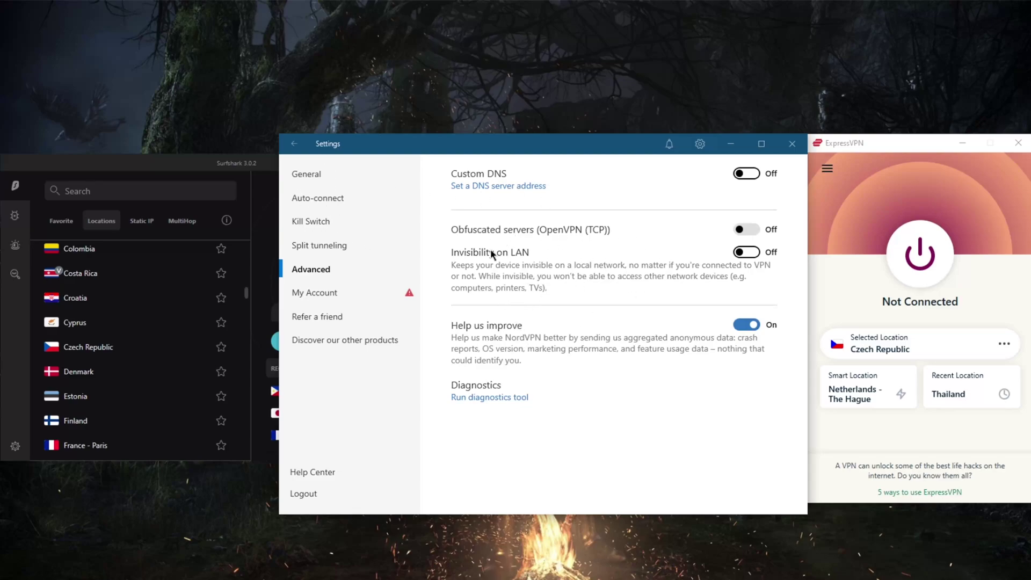
left_click(296, 151)
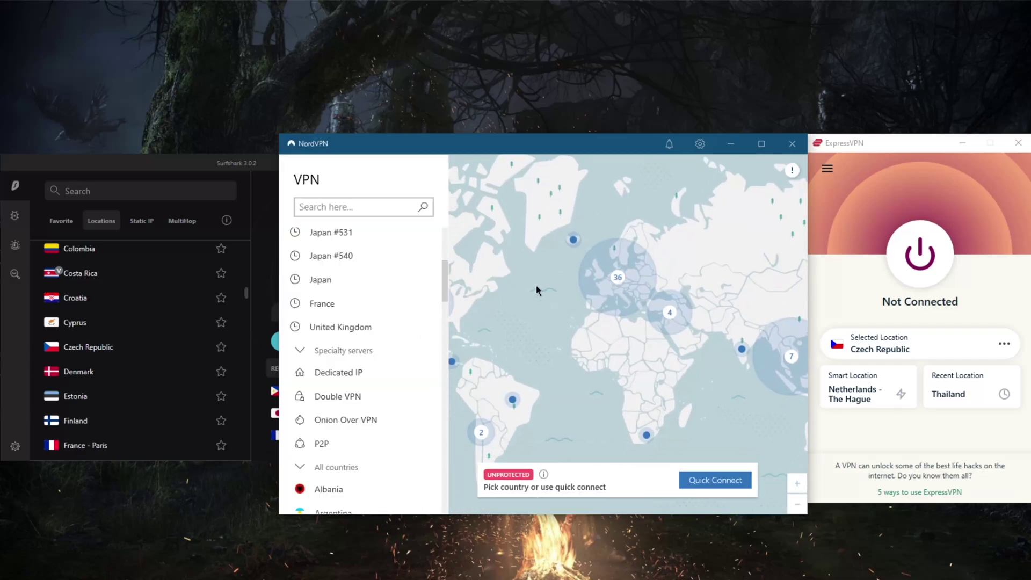
left_click_drag(536, 287, 477, 311)
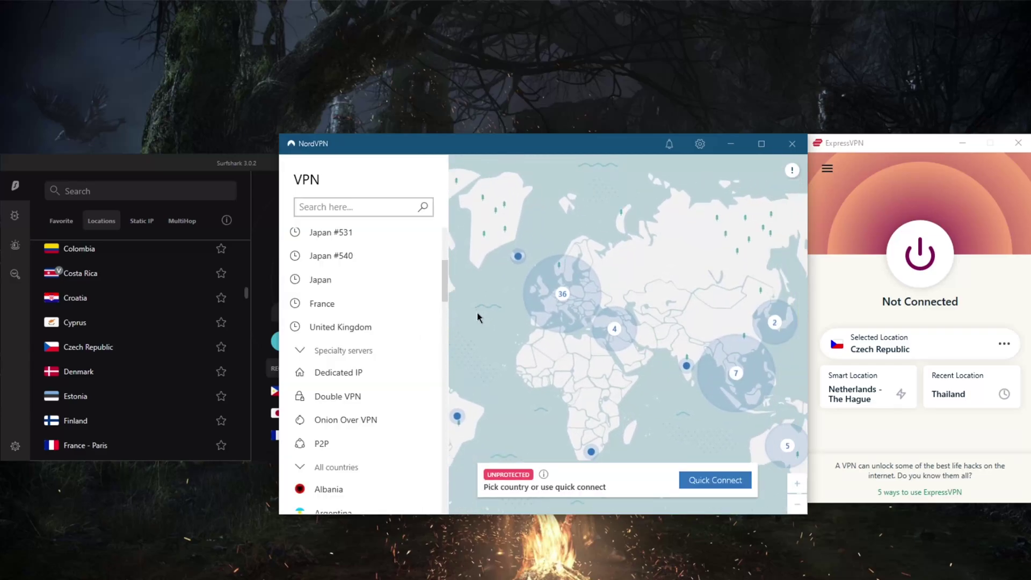
left_click(242, 170)
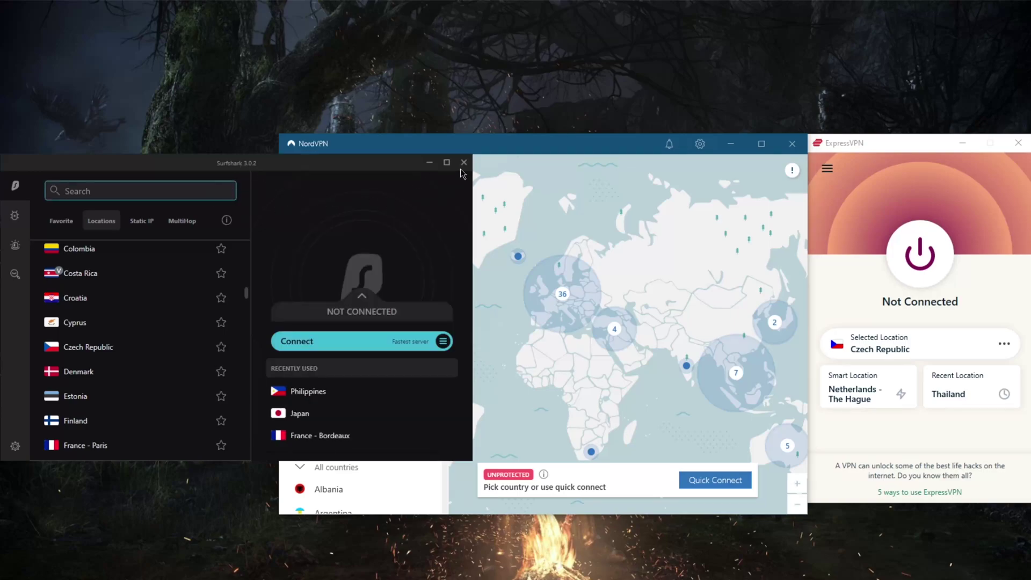
left_click(519, 152)
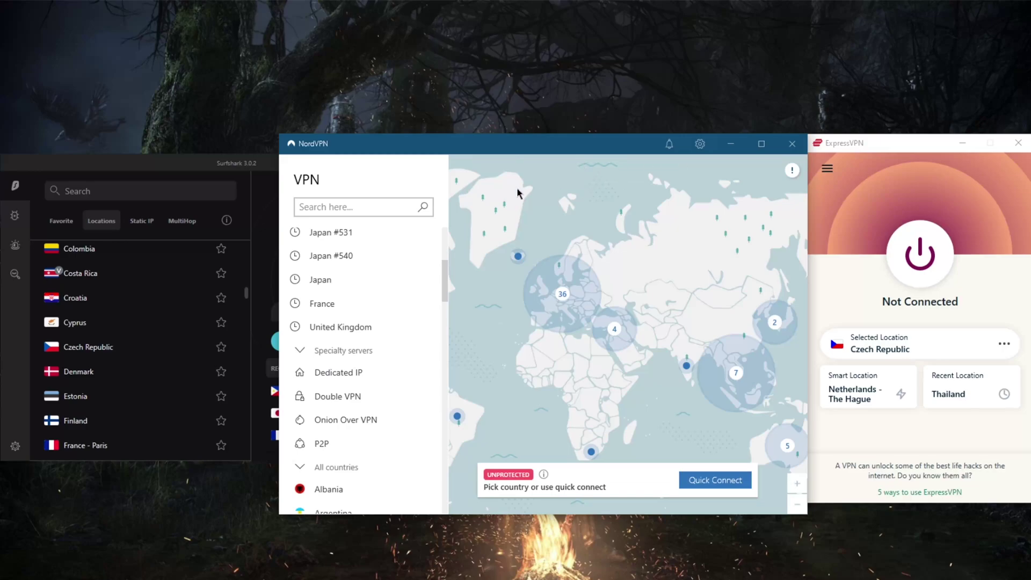
left_click(255, 165)
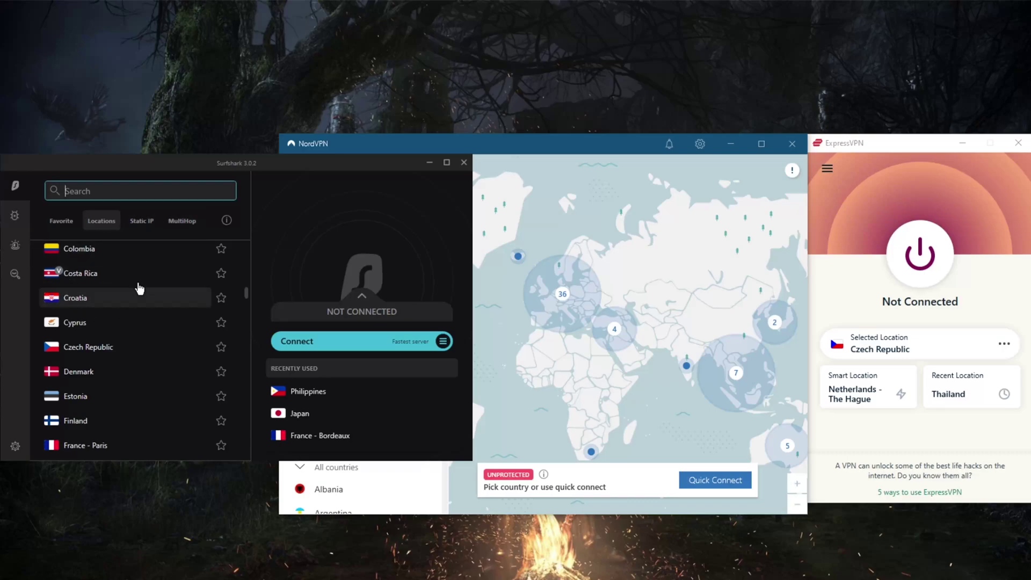
left_click(182, 221)
left_click(142, 222)
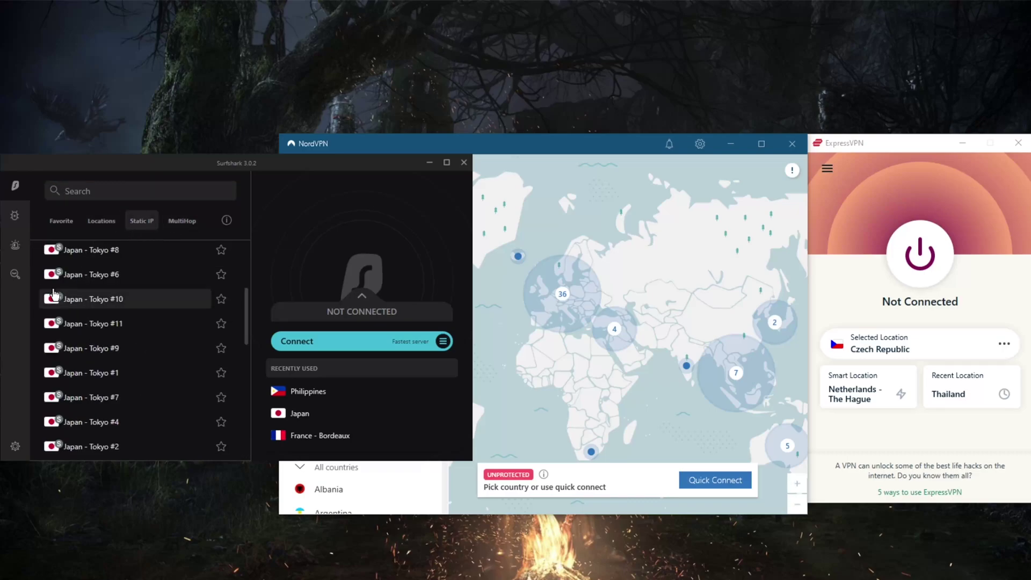
left_click(486, 150)
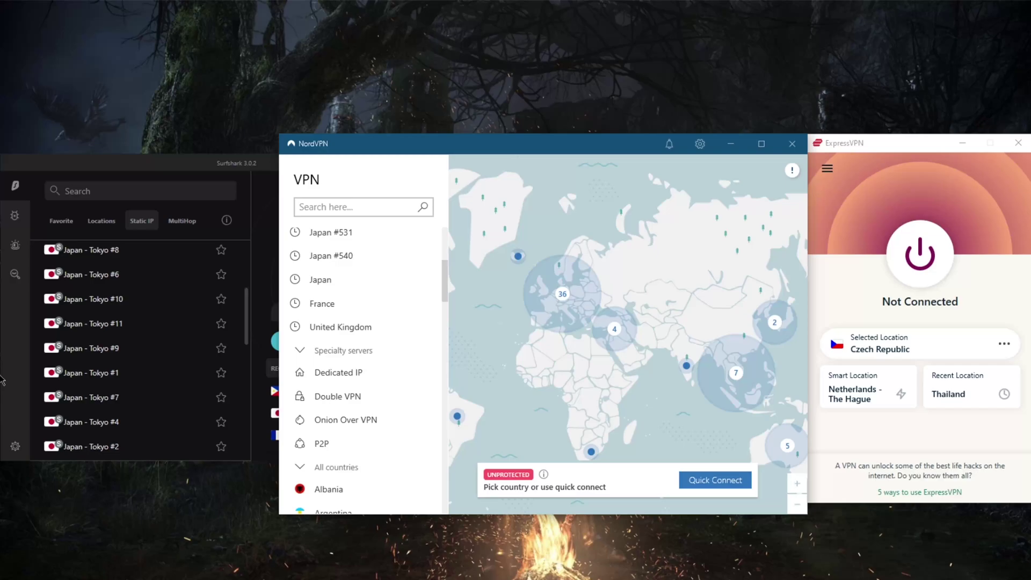
left_click(20, 349)
left_click(16, 450)
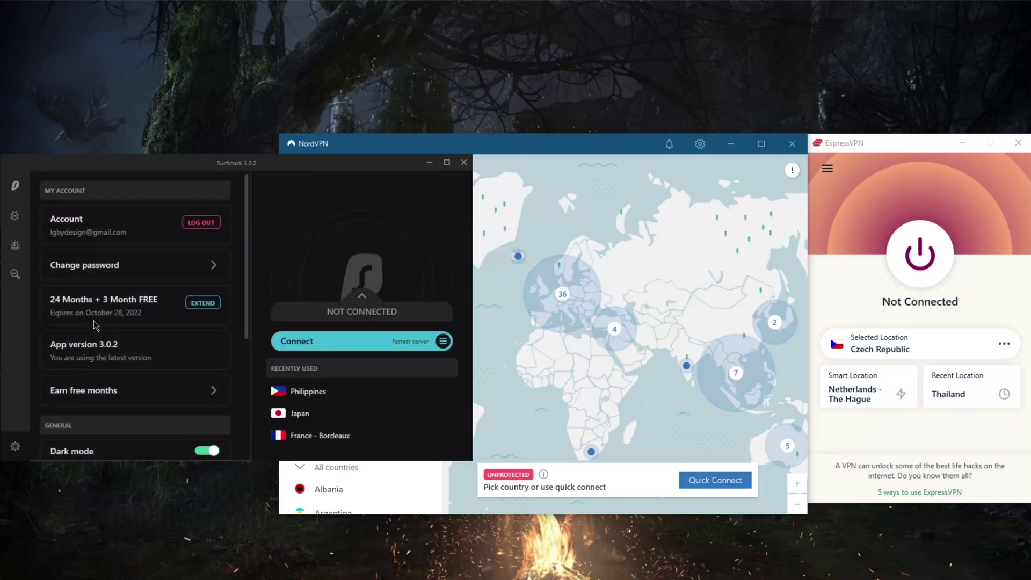
scroll(131, 336, "down", 1)
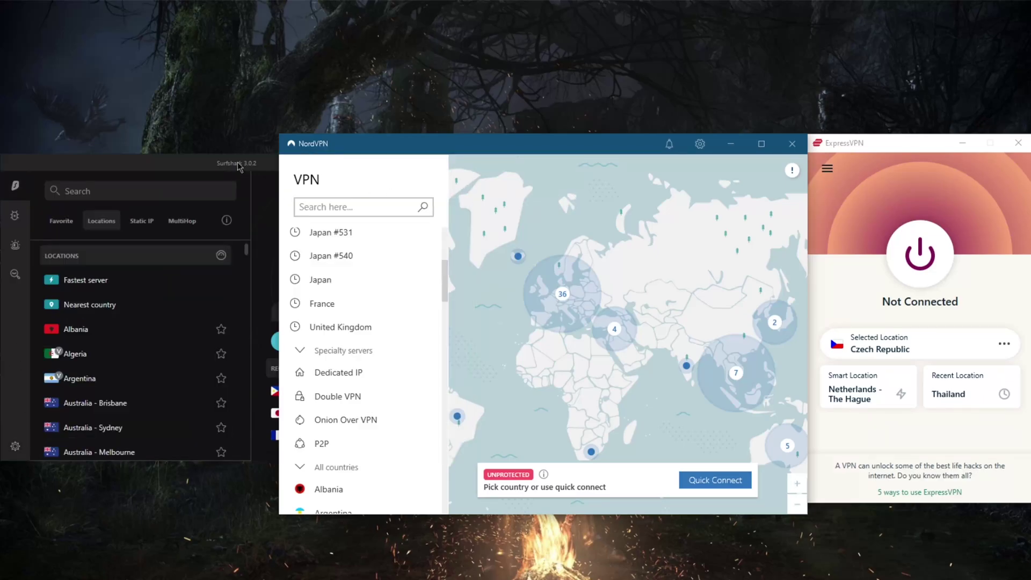
Step: Show Surfshark's MultiHop country pairs and Static IP server list
left_click(243, 165)
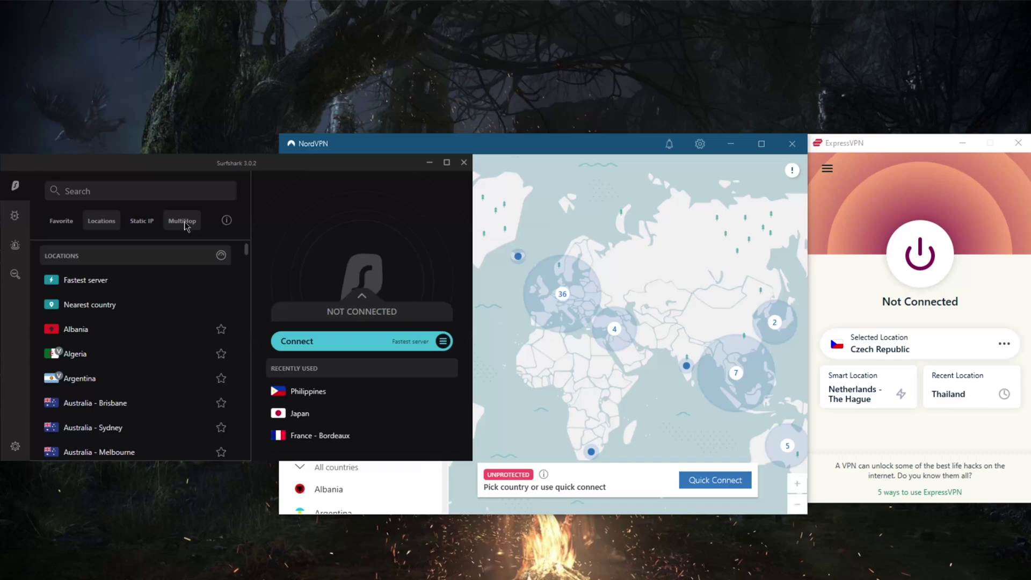
left_click(185, 227)
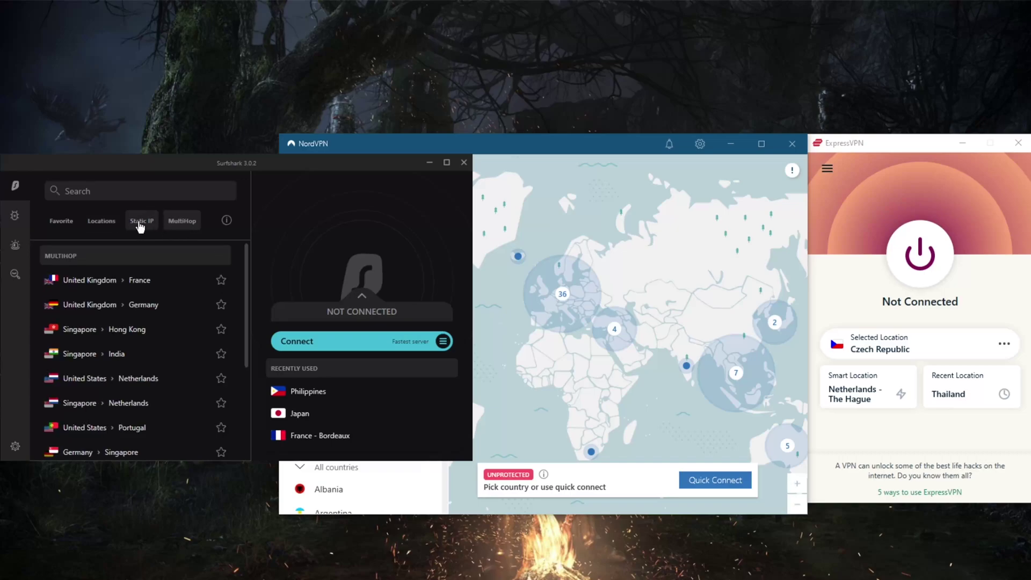
left_click(141, 221)
left_click(466, 142)
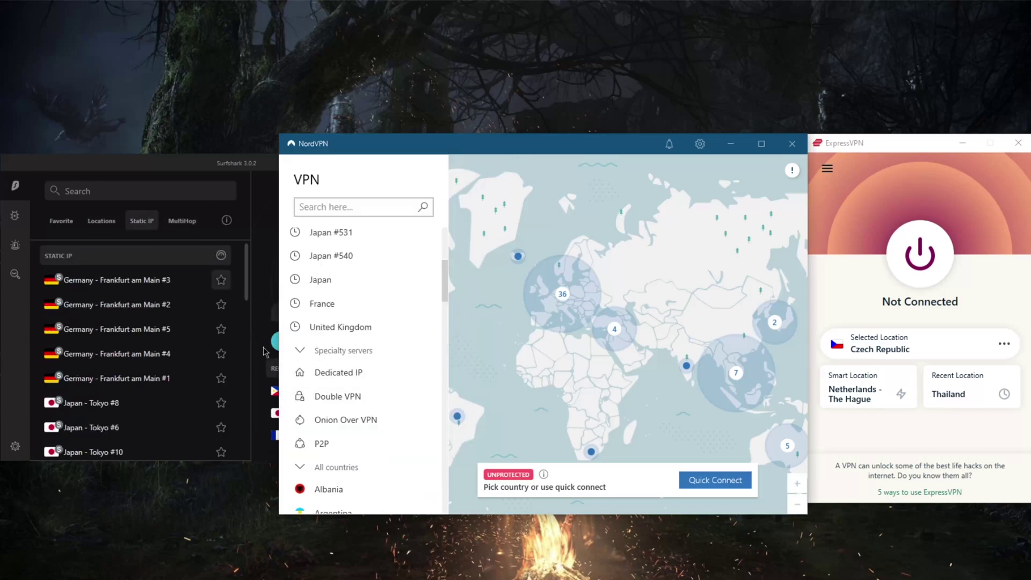
left_click(263, 157)
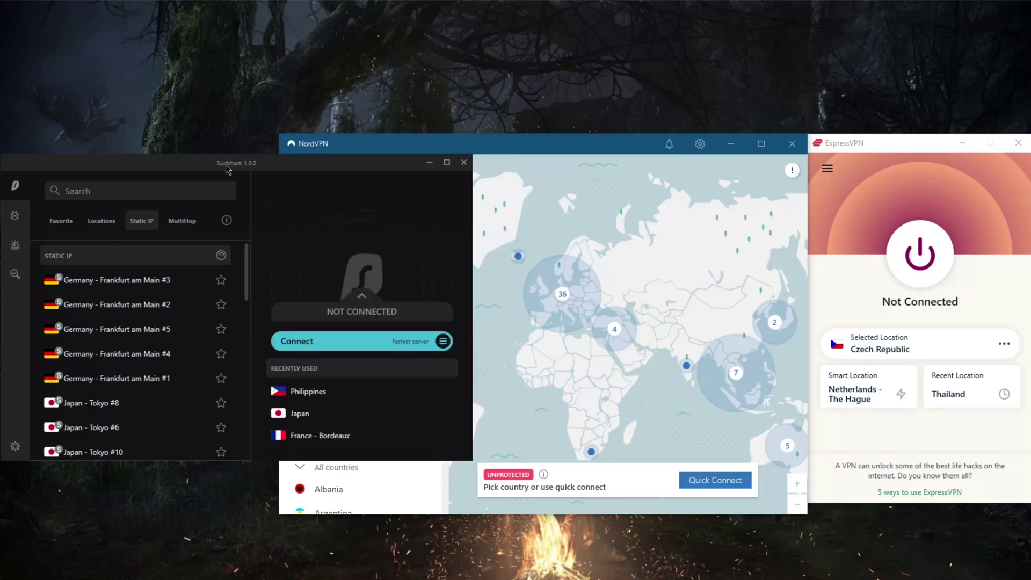
Step: Open Surfshark's Connectivity settings page
left_click(15, 446)
scroll(88, 321, "down", 3)
left_click(86, 340)
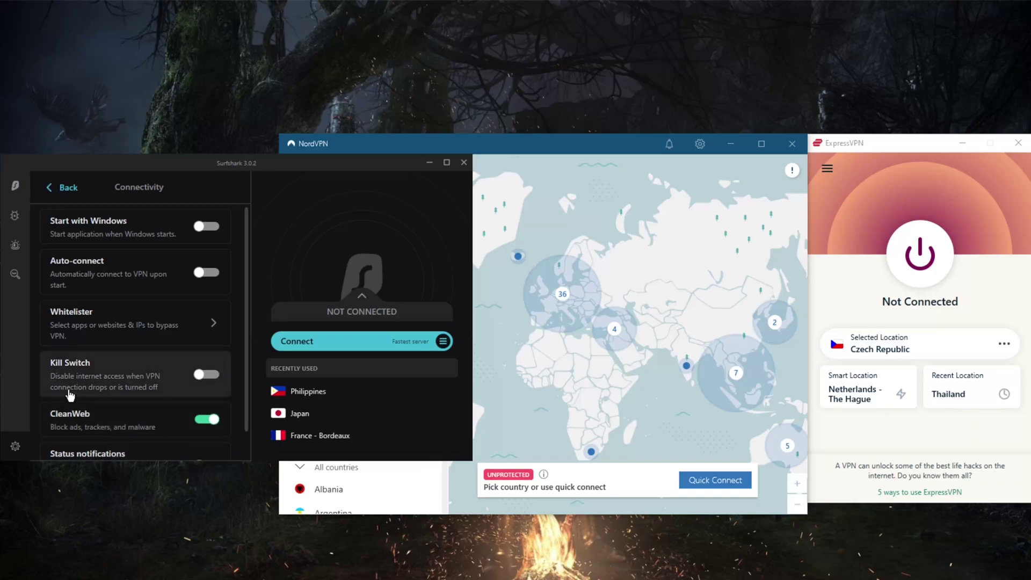
Step: View Whitelister, then try Shadowsocks under Advanced protocol and dismiss the warning, keeping WireGuard
left_click(101, 336)
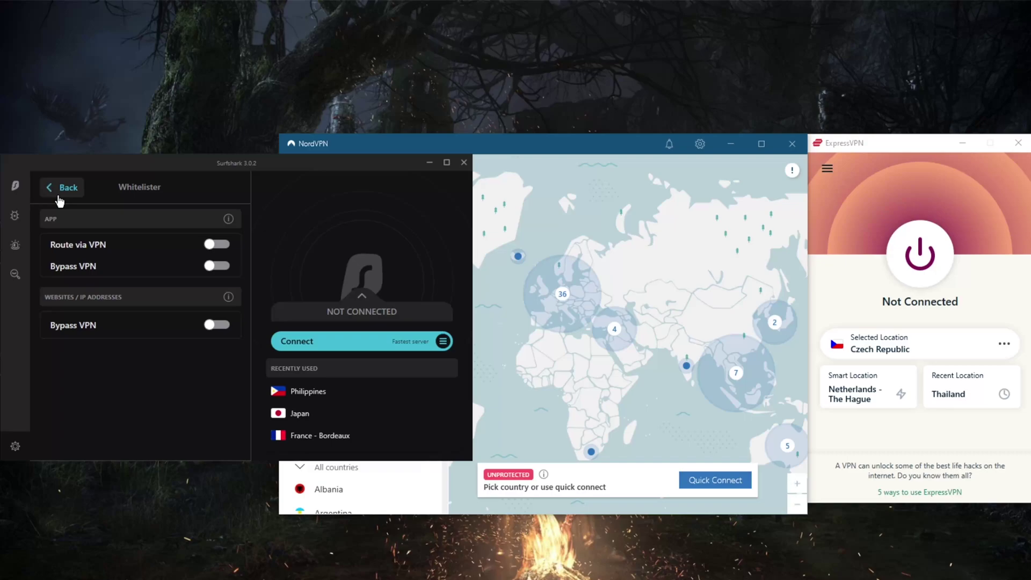
left_click(60, 199)
left_click(128, 390)
left_click(161, 247)
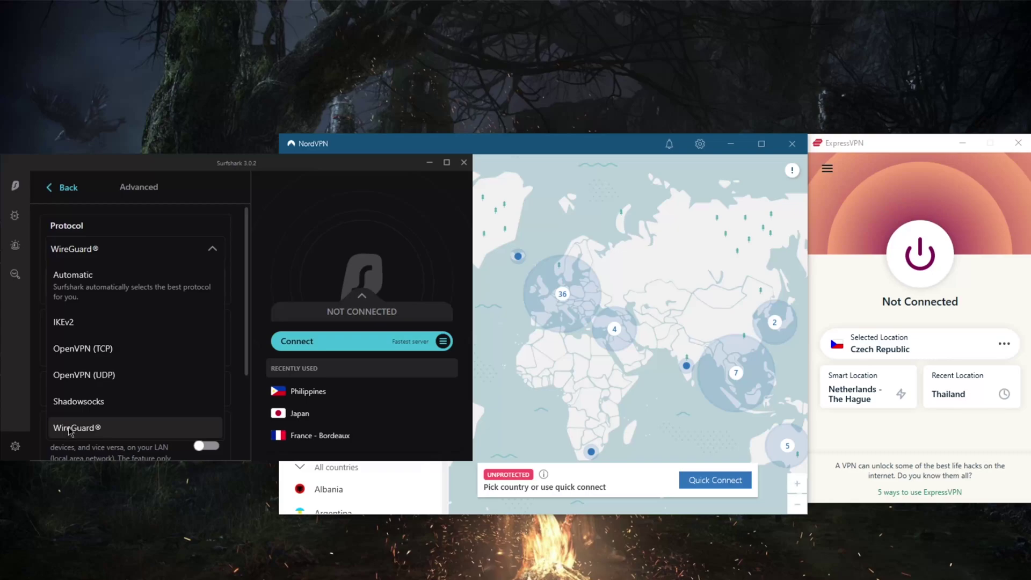
left_click(104, 401)
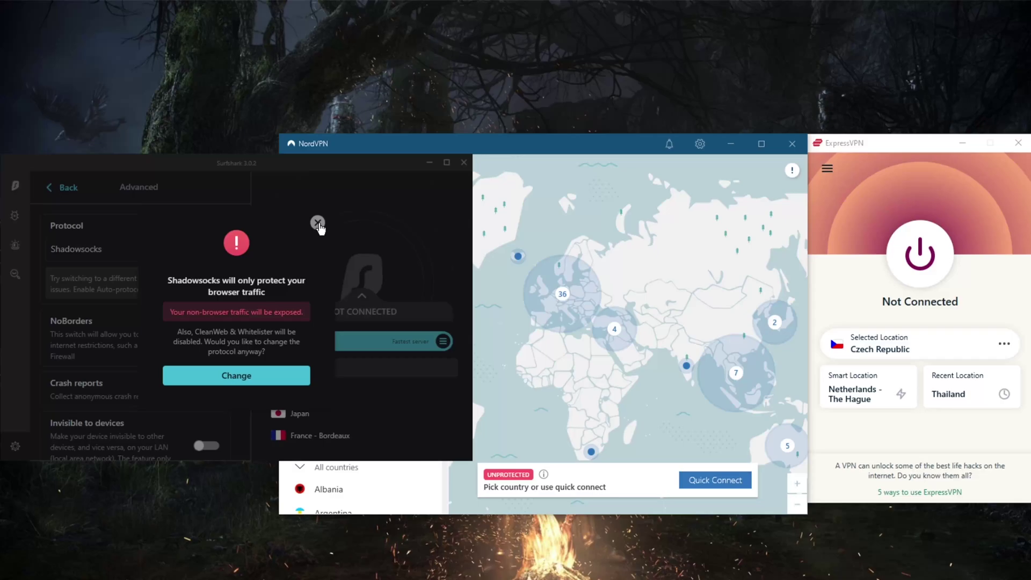
left_click(318, 223)
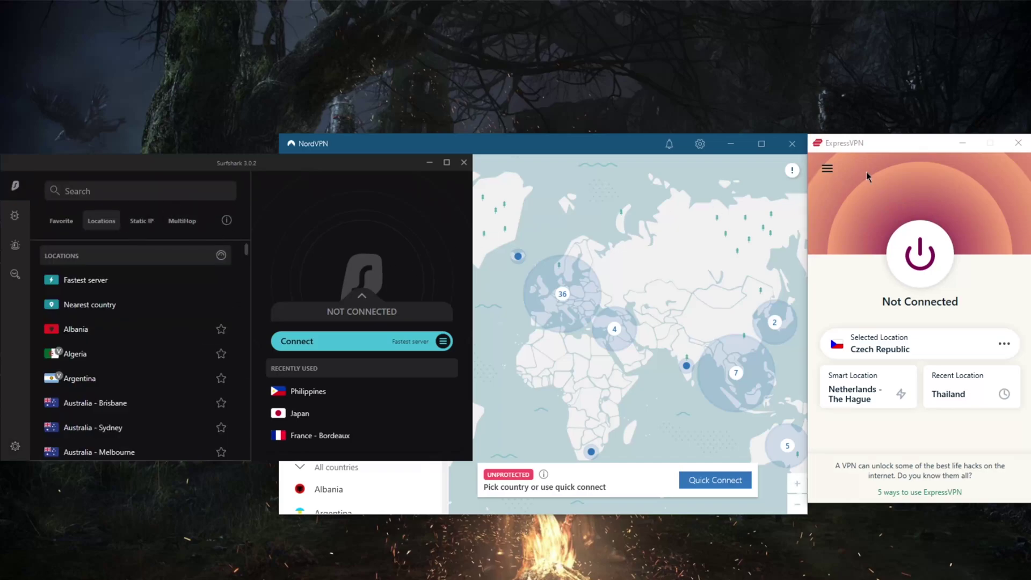
left_click(858, 148)
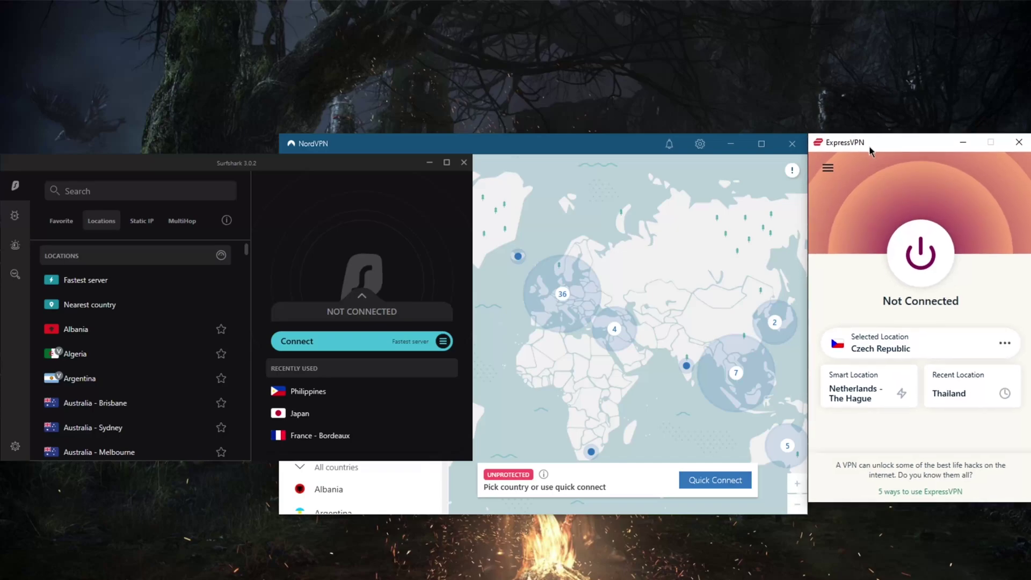
left_click_drag(870, 148, 866, 151)
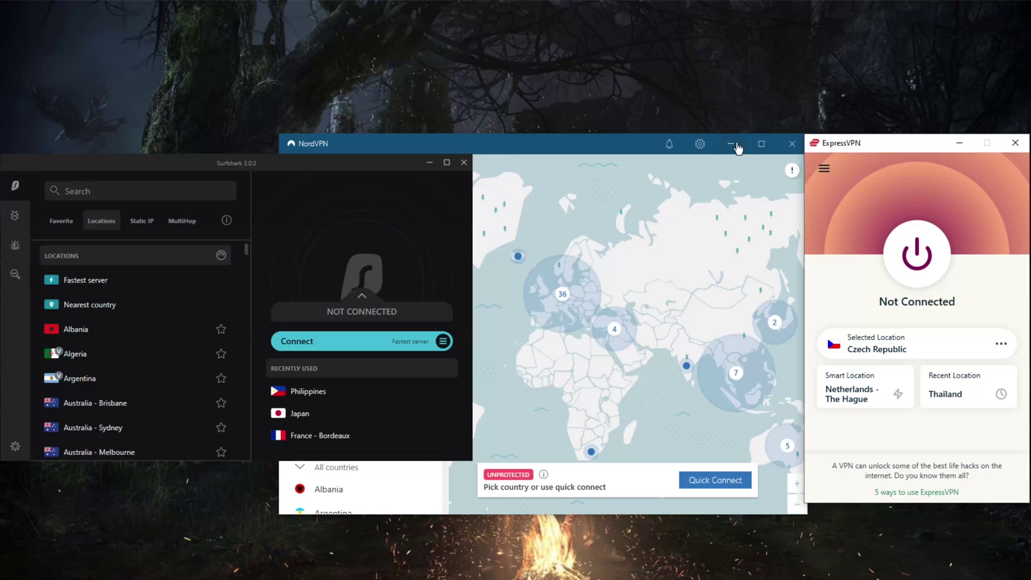
left_click_drag(612, 150, 608, 151)
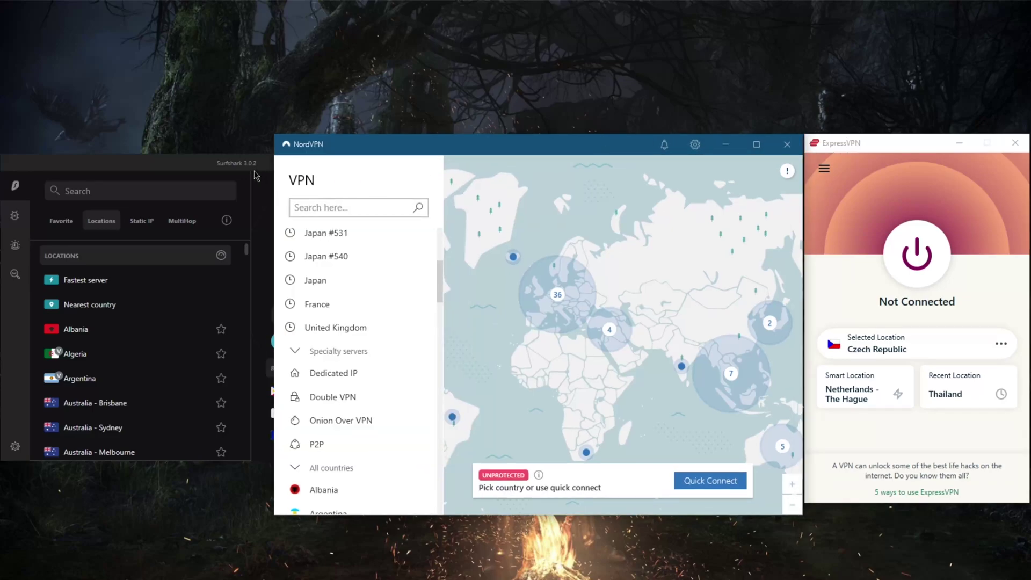
left_click(628, 155)
left_click_drag(613, 153, 615, 152)
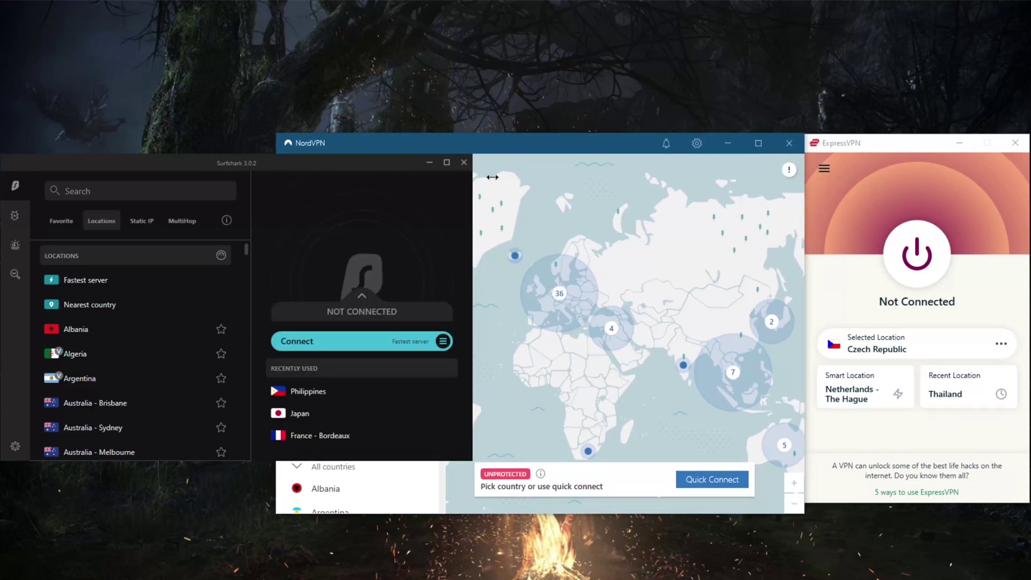